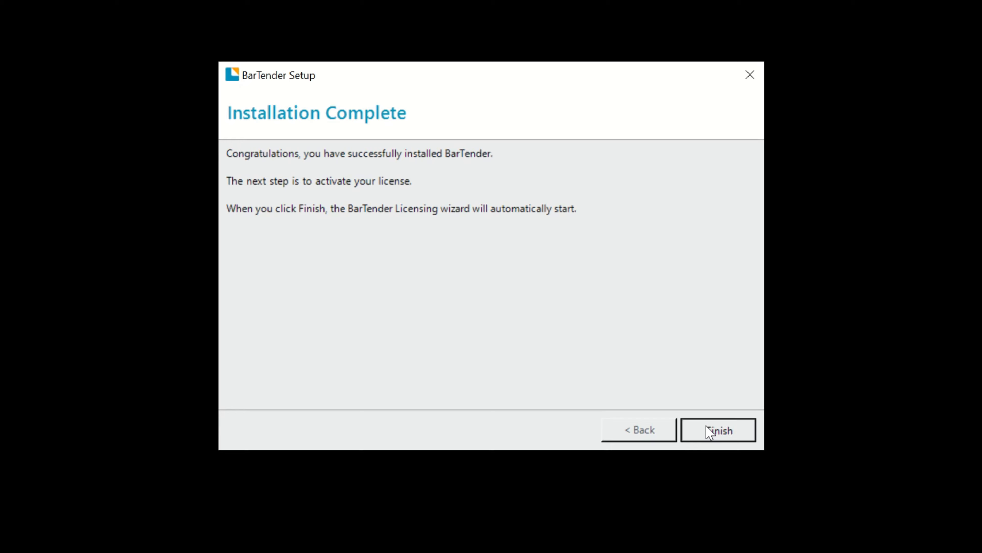
Step: Finish the BarTender setup and activate the license with the pasted product key code, keeping the selected licensing server and network sharing
{"action": "left_click", "coordinate": [710, 431]}
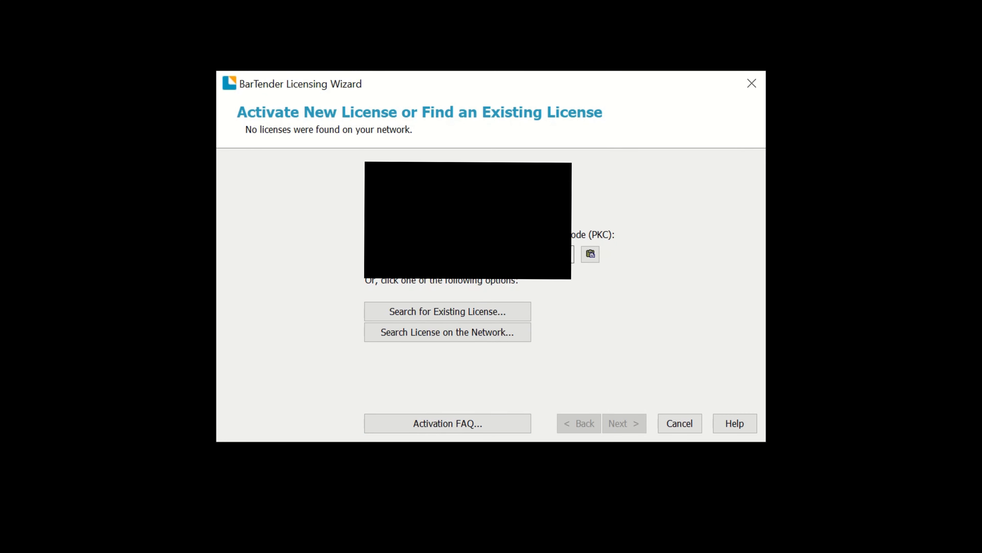
{"action": "left_click", "coordinate": [591, 255]}
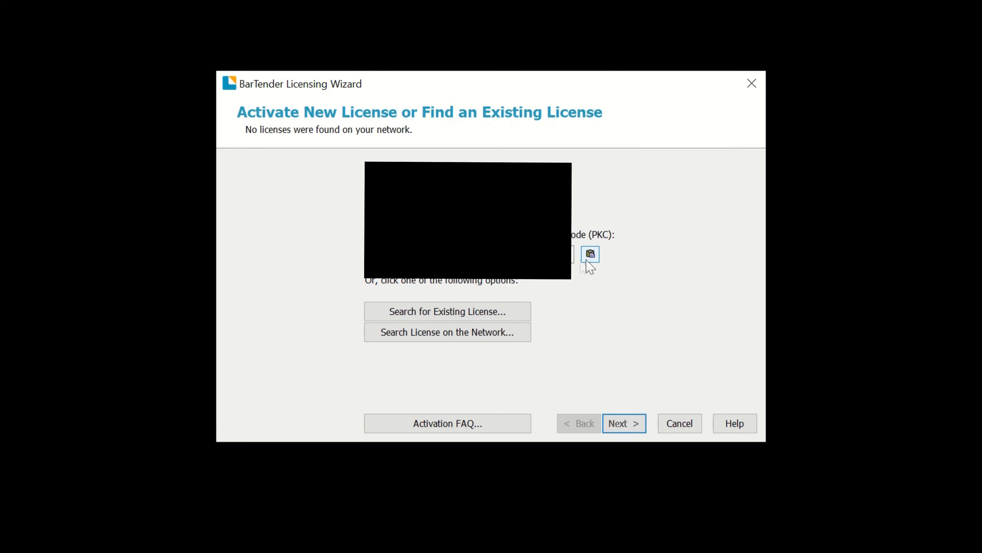
{"action": "left_click", "coordinate": [619, 421]}
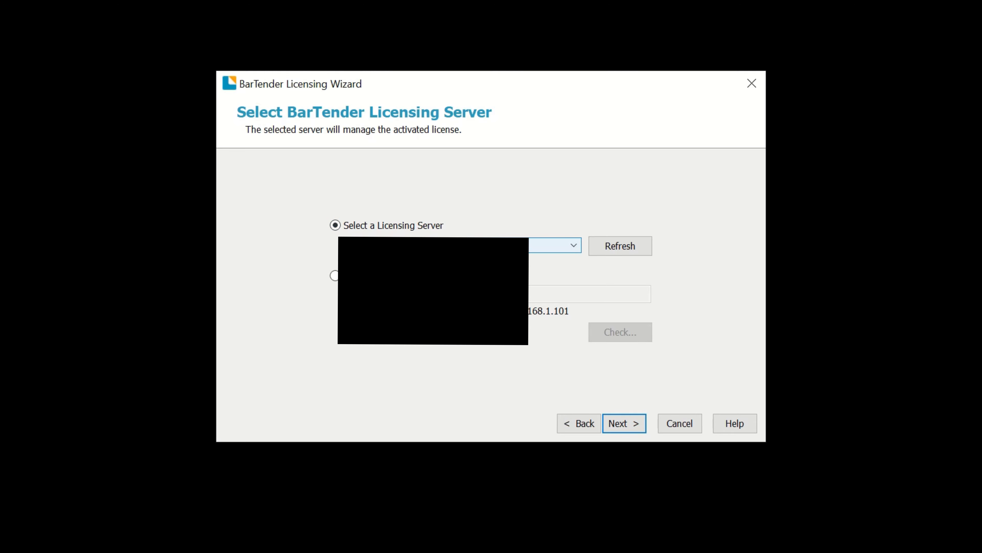
{"action": "left_click", "coordinate": [627, 428]}
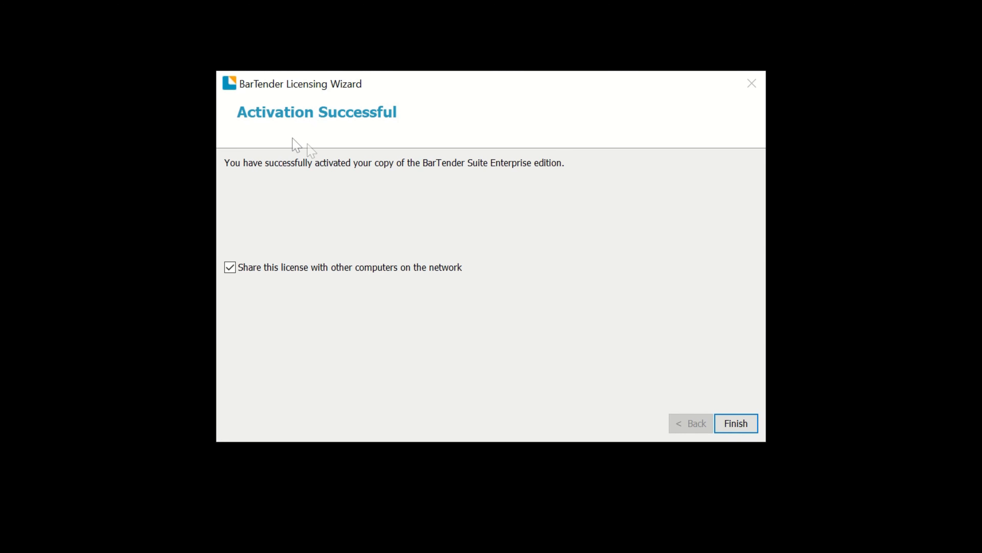
{"action": "left_click", "coordinate": [744, 428]}
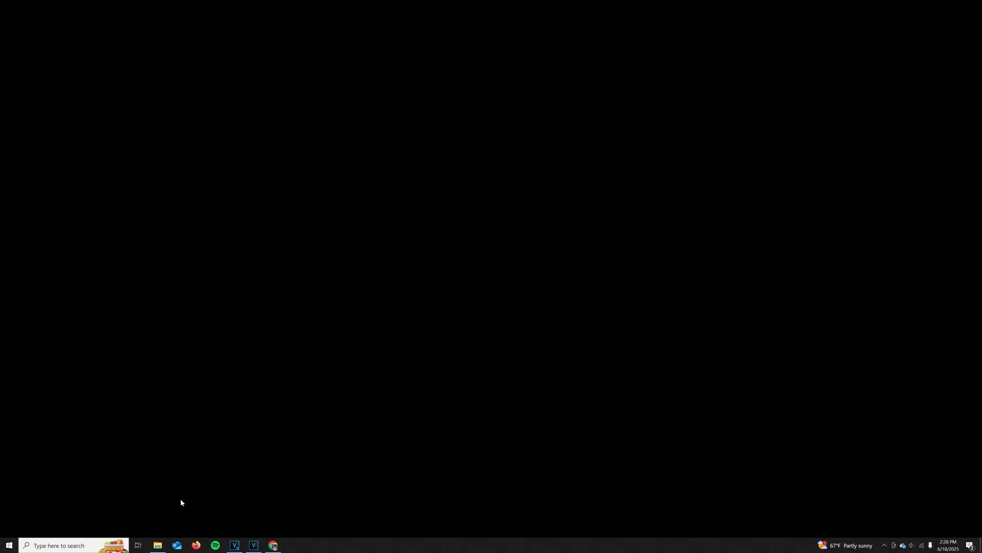
Step: Search Windows for "power" and open Windows PowerShell as administrator, allowing the elevation request
{"action": "left_click", "coordinate": [70, 543]}
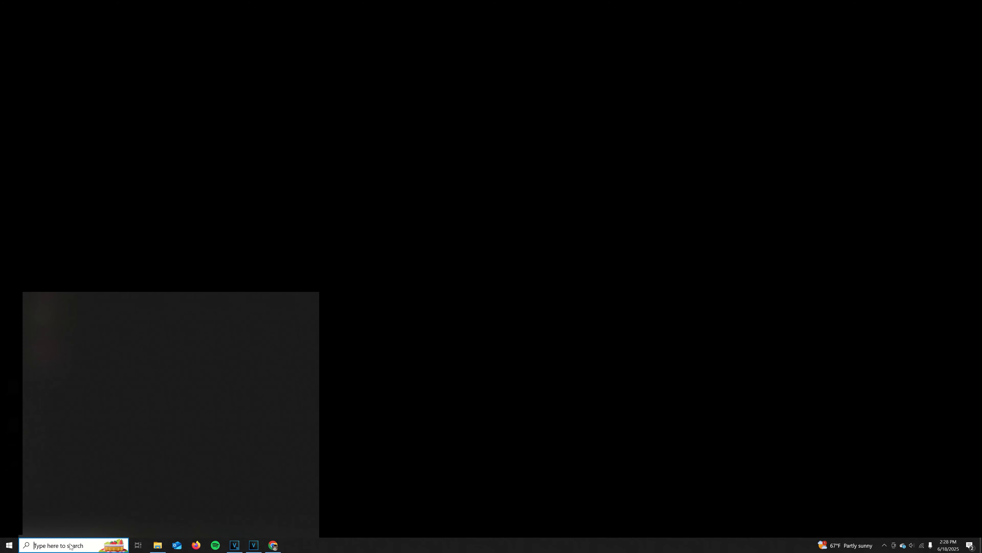
{"action": "type", "text": "power"}
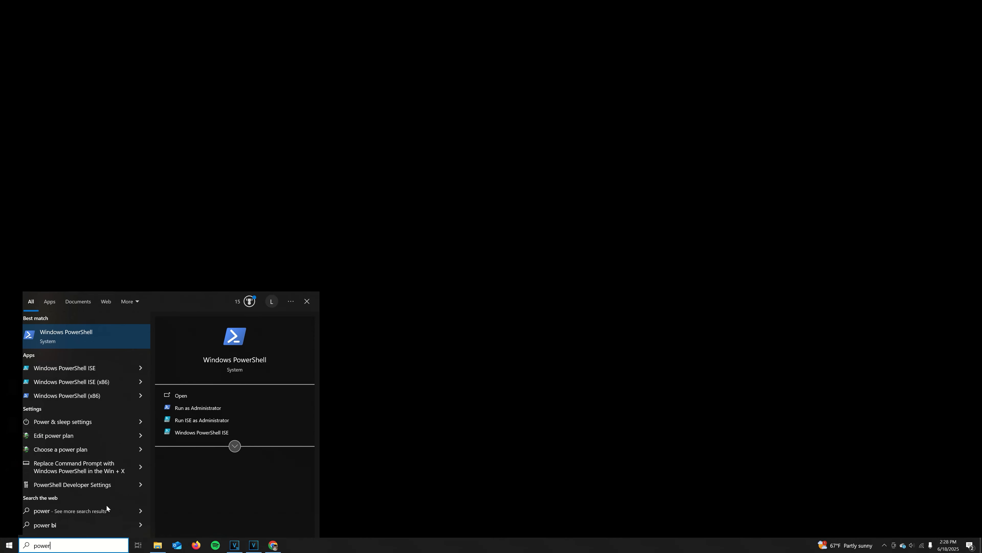
{"action": "right_click", "coordinate": [95, 340]}
{"action": "left_click", "coordinate": [105, 347]}
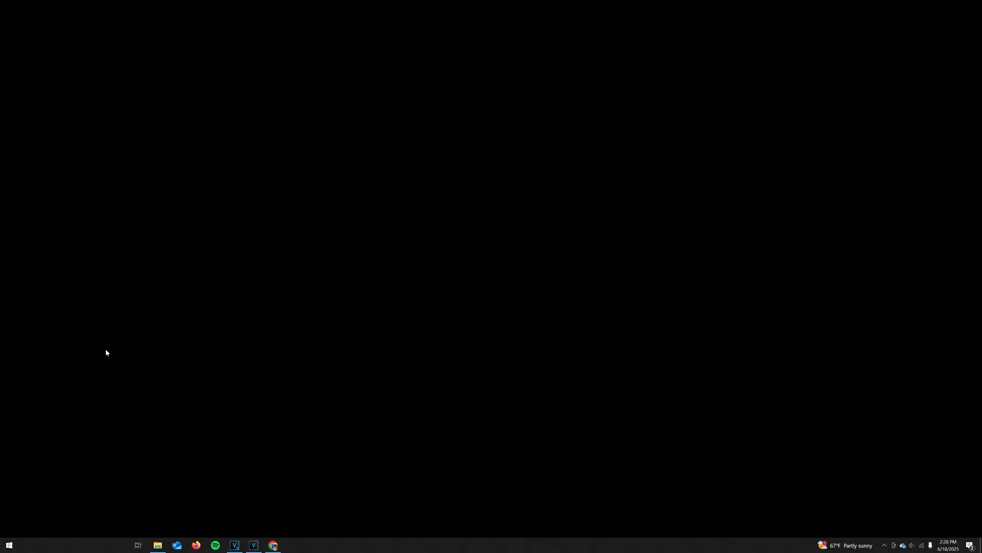
{"action": "left_click", "coordinate": [423, 321]}
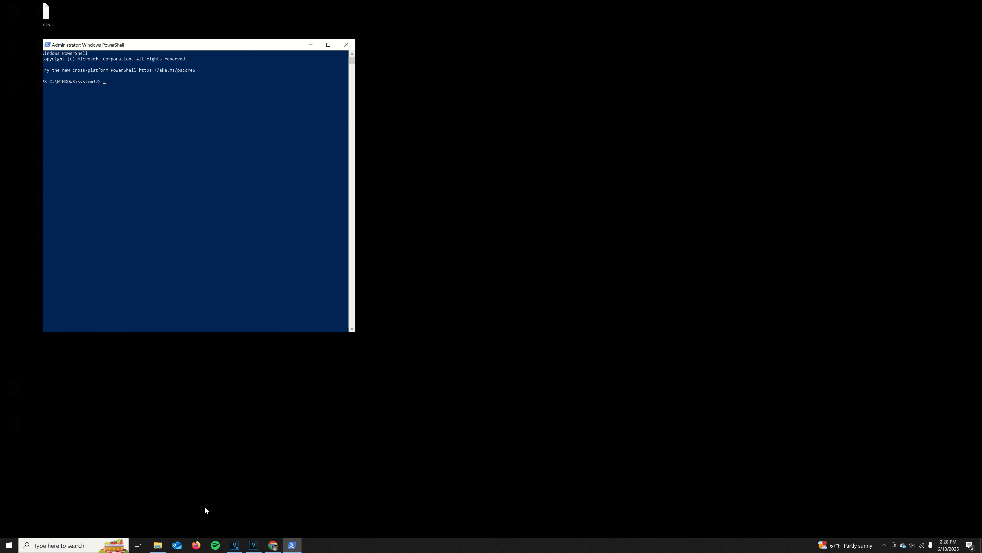
Step: Switch to Chrome, open the Sample Manager help, search it for "bartender" and open the BarTender Integration topic
{"action": "left_click", "coordinate": [273, 545]}
{"action": "left_click", "coordinate": [913, 45]}
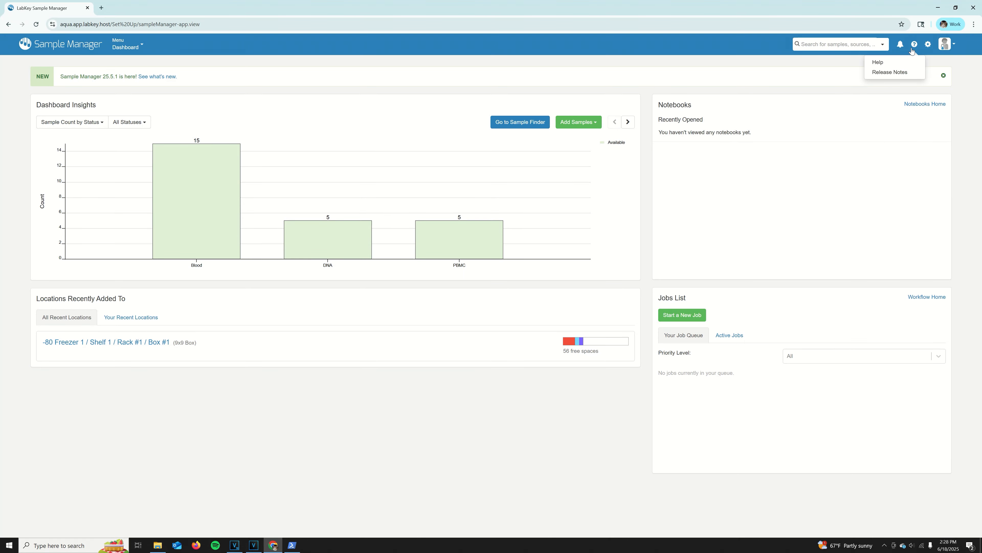
{"action": "left_click", "coordinate": [883, 63]}
{"action": "left_click", "coordinate": [885, 106]}
{"action": "type", "text": "bartender"}
{"action": "left_click", "coordinate": [956, 106]}
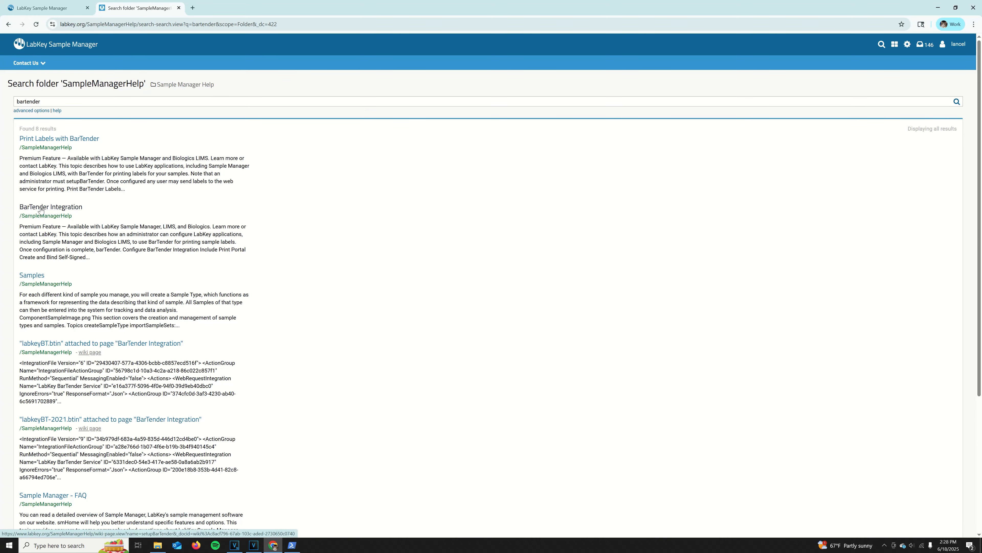
{"action": "left_click", "coordinate": [50, 206]}
Step: Copy the Create Cert script from the self-signed certificate section and run it in the administrator PowerShell window
{"action": "scroll", "coordinate": [128, 279], "scroll_direction": "down", "scroll_amount": 6}
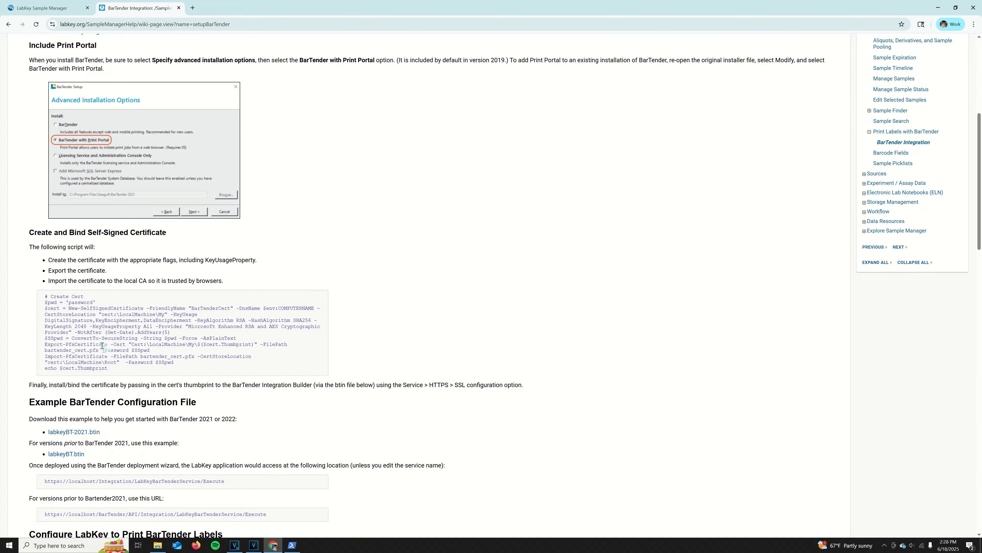
{"action": "left_click_drag", "start_coordinate": [109, 369], "coordinate": [41, 300]}
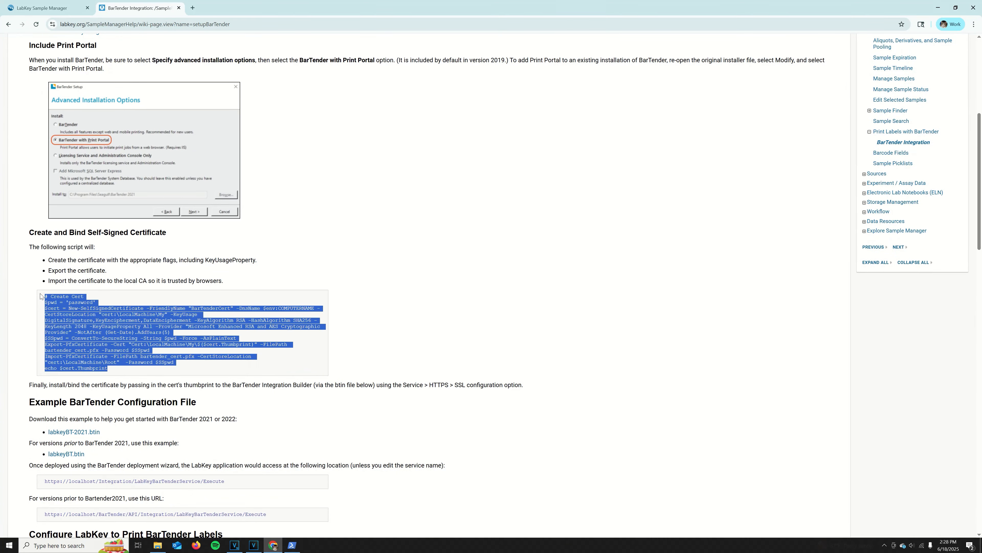
{"action": "left_click", "coordinate": [285, 544]}
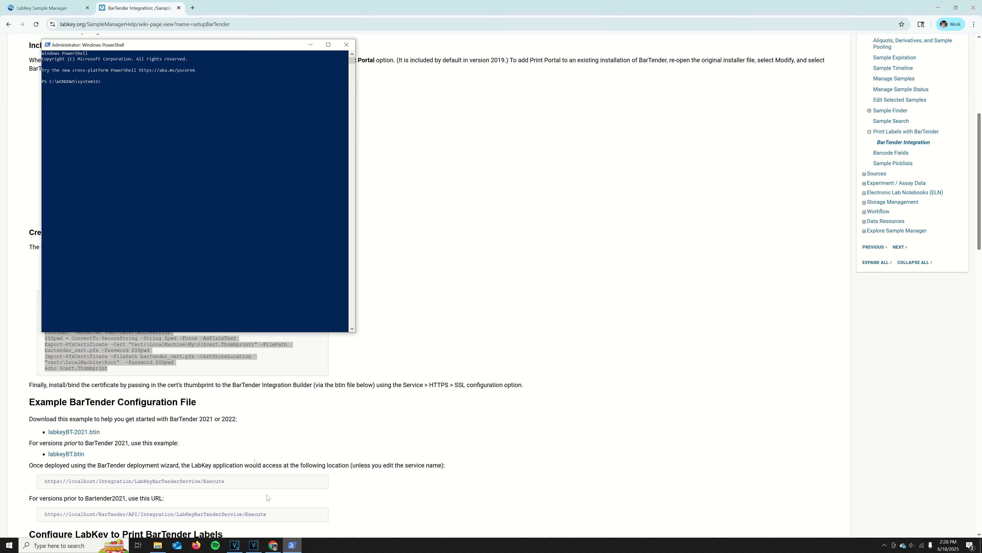
{"action": "right_click", "coordinate": [95, 126]}
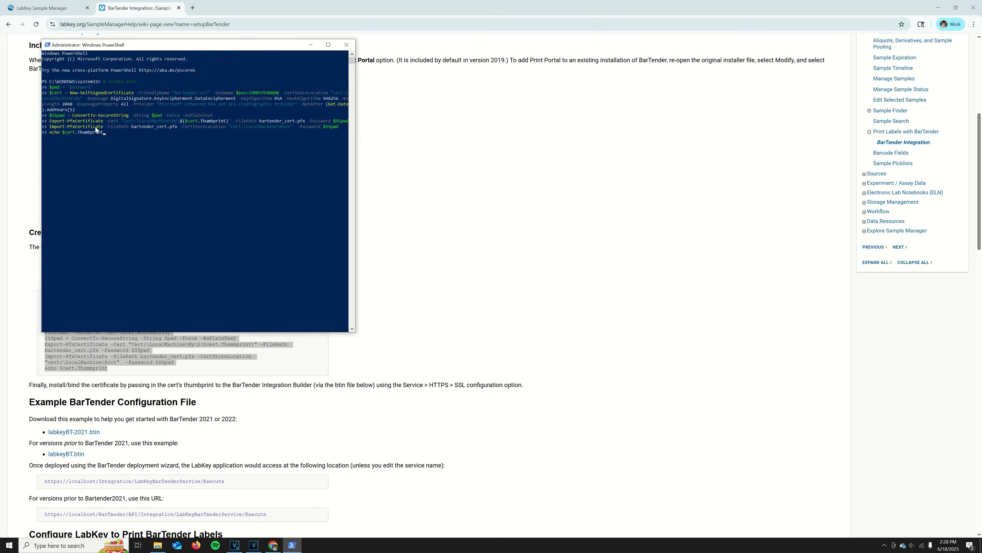
Step: Copy the certificate thumbprint from the end of the PowerShell output
{"action": "left_click_drag", "start_coordinate": [158, 312], "coordinate": [141, 314]}
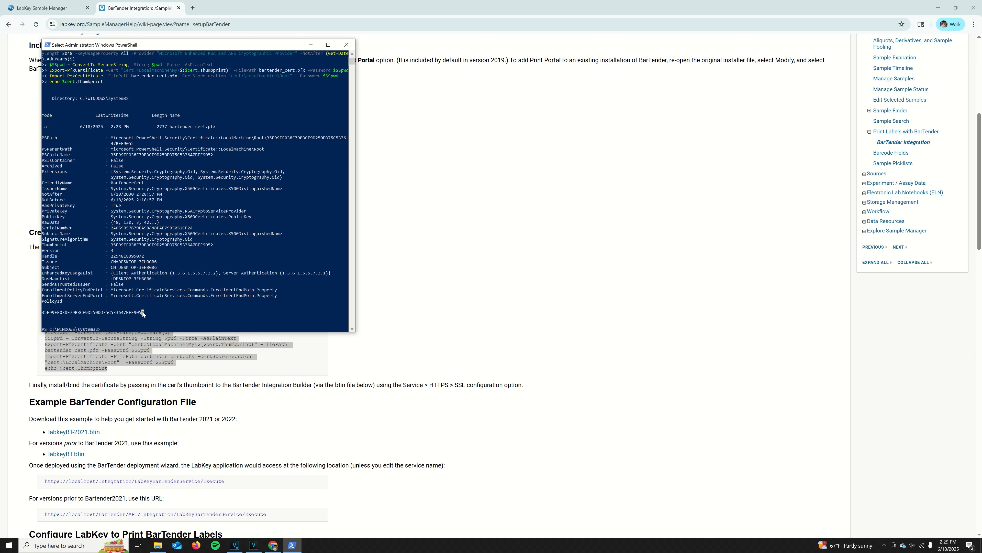
{"action": "left_click_drag", "start_coordinate": [69, 311], "coordinate": [41, 312]}
{"action": "right_click", "coordinate": [40, 311]}
Step: Return to the help topic in Chrome, download the example file labkeyBT-2021.btin and open it in Integration Builder
{"action": "left_click", "coordinate": [273, 544]}
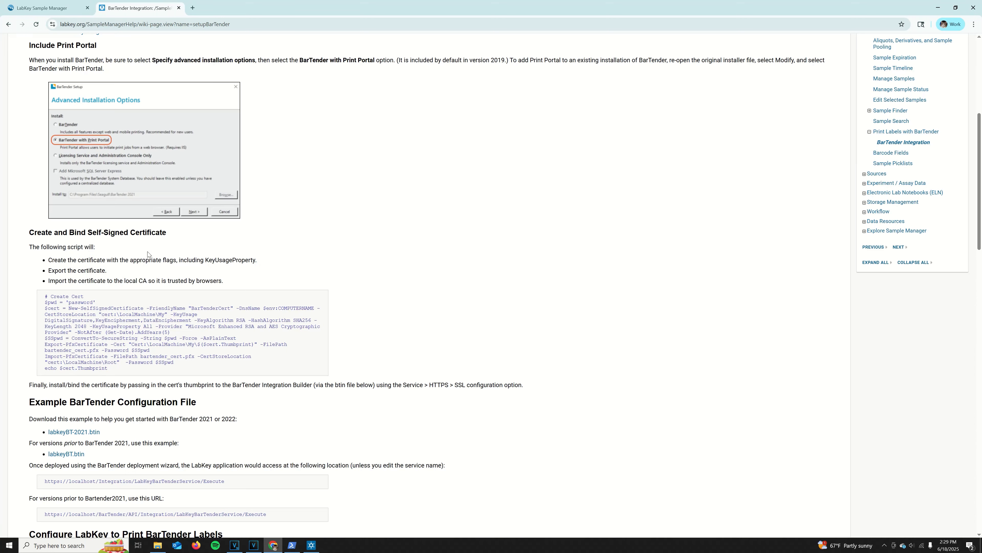
{"action": "left_click", "coordinate": [63, 433]}
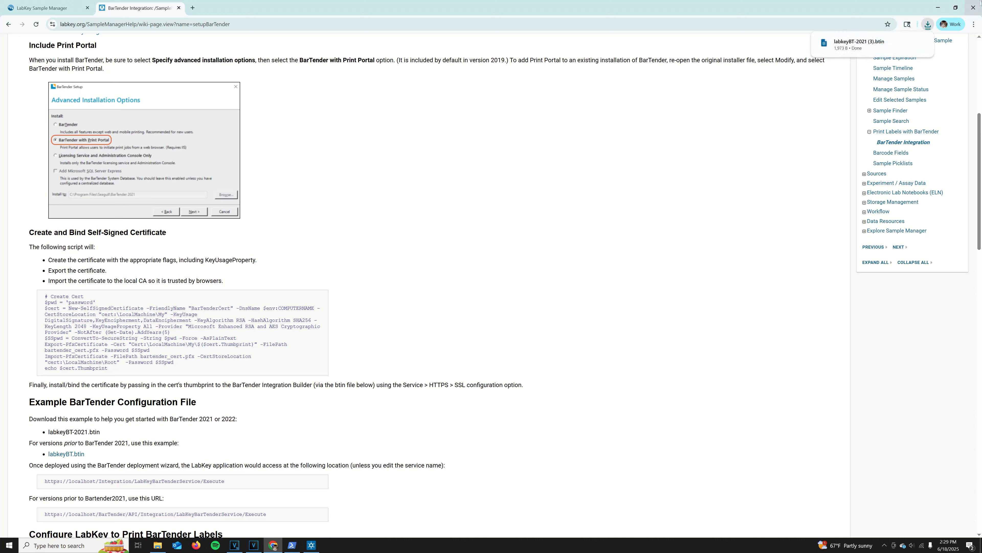
{"action": "mouse_move", "coordinate": [866, 51]}
{"action": "left_click", "coordinate": [921, 42]}
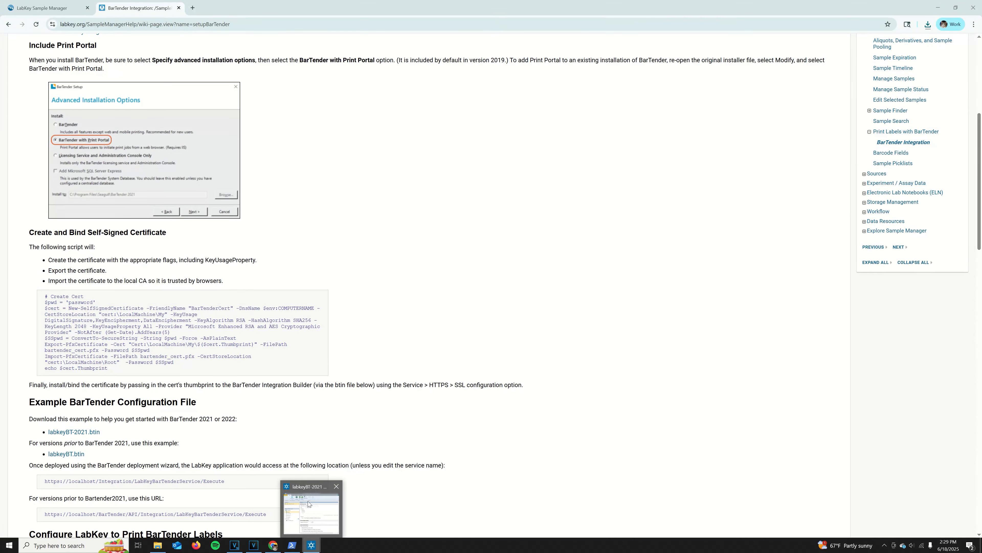
Step: Set the LabKey BarTender Service integration to port 443 with HTTPS and paste the copied certificate thumbprint
{"action": "left_click", "coordinate": [308, 501]}
{"action": "left_click", "coordinate": [276, 165]}
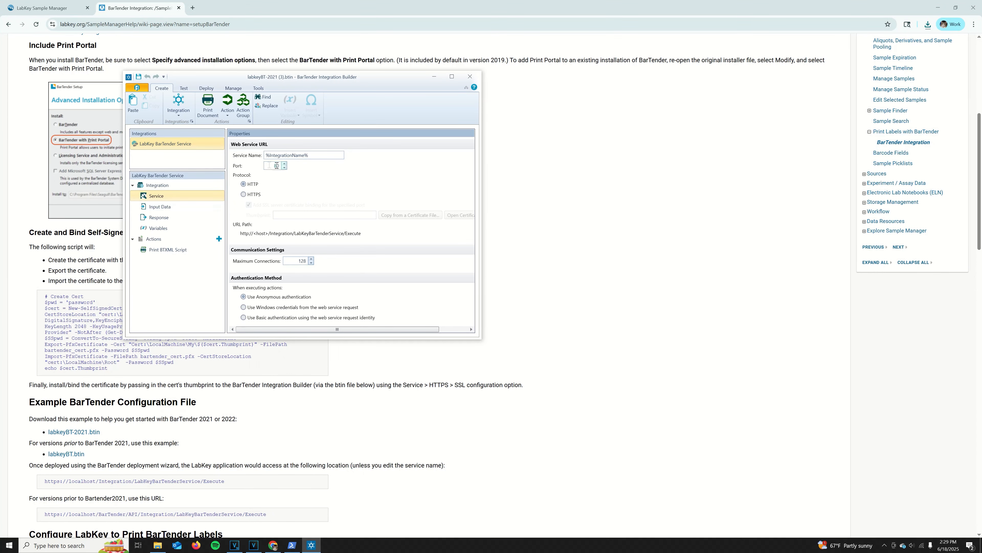
{"action": "type", "text": "443"}
{"action": "left_click", "coordinate": [256, 196]}
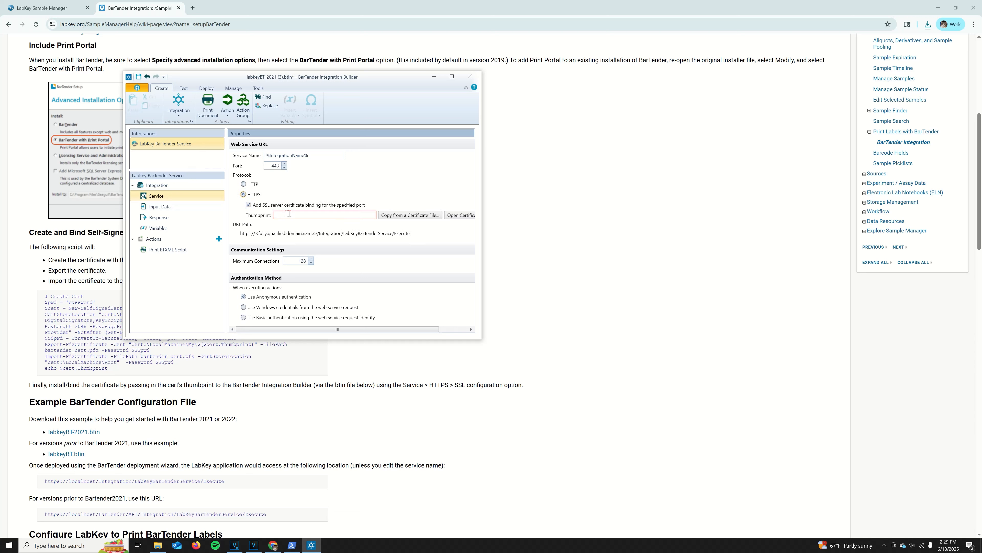
{"action": "key", "text": "ctrl+v"}
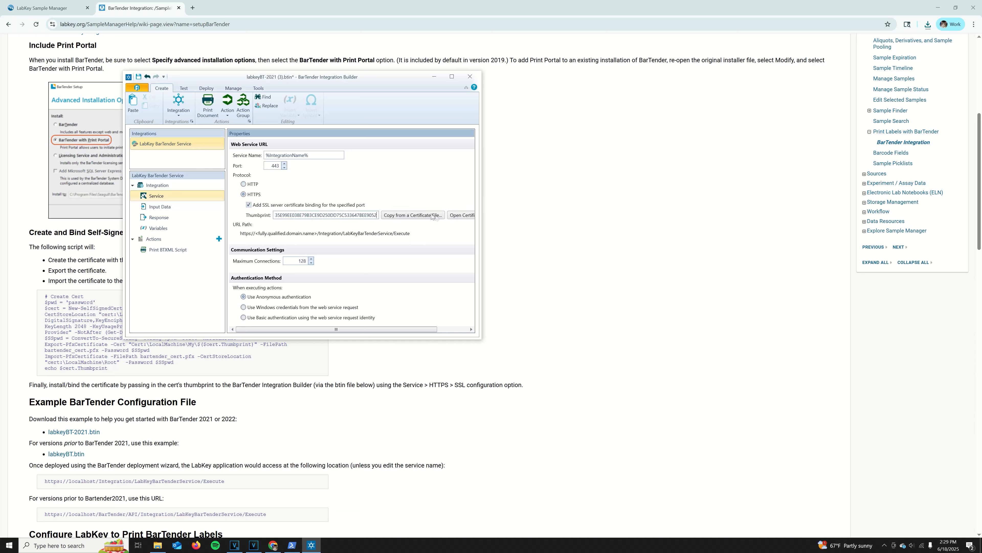
Step: Deploy the integration file to This Computer with the Deploy now schedule, and minimize Integration Builder to reveal the Administration Console
{"action": "left_click", "coordinate": [206, 88]}
{"action": "left_click", "coordinate": [226, 102]}
{"action": "left_click", "coordinate": [276, 197]}
{"action": "left_click", "coordinate": [391, 199]}
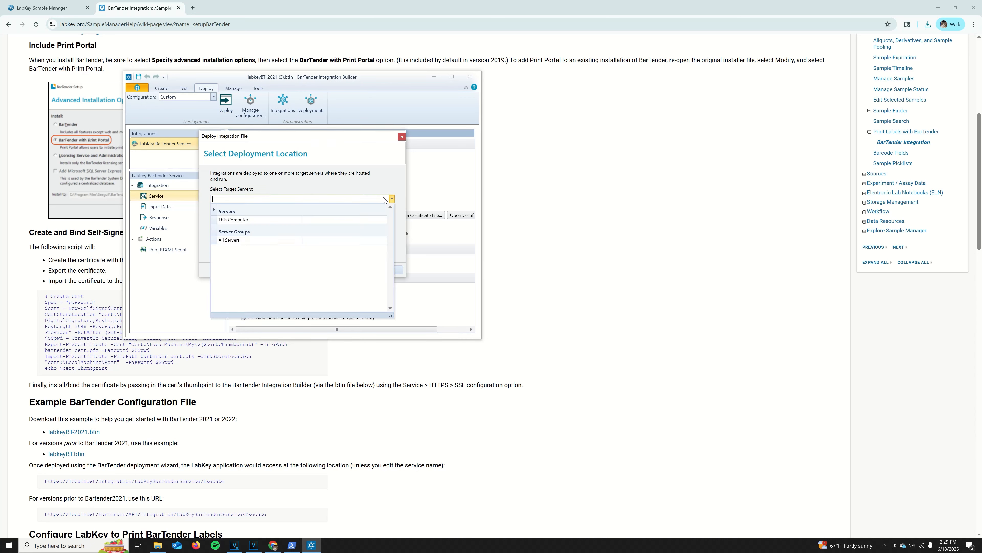
{"action": "left_click", "coordinate": [235, 220]}
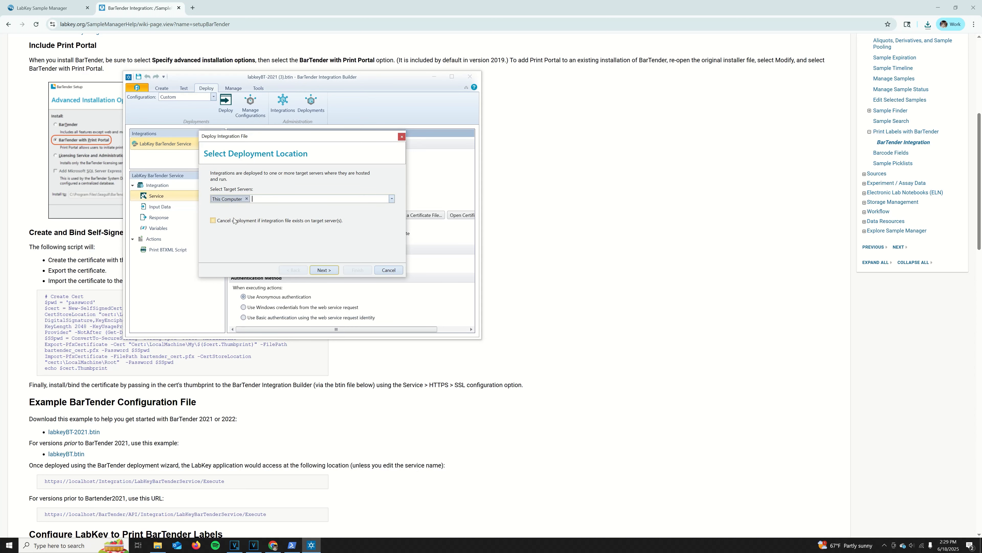
{"action": "left_click", "coordinate": [324, 270]}
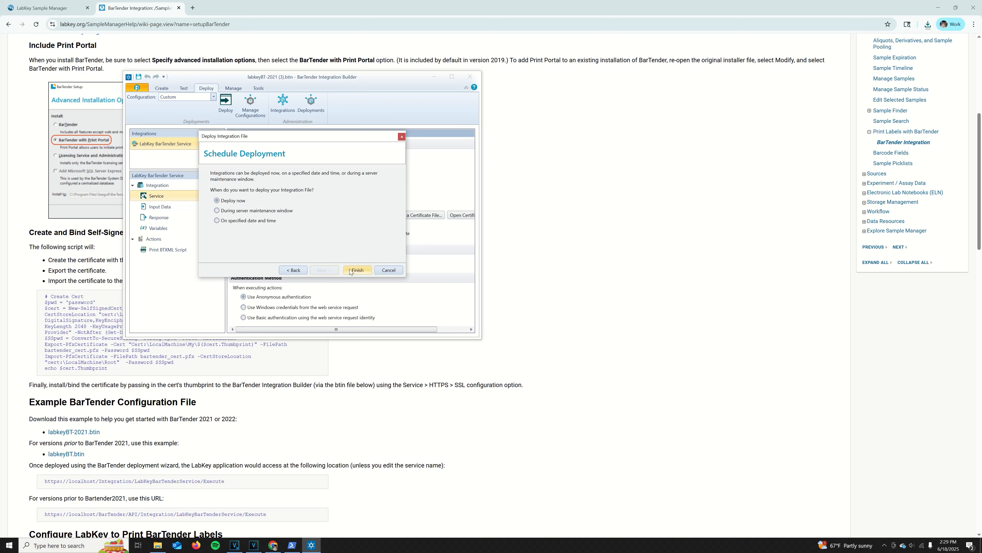
{"action": "left_click", "coordinate": [358, 270]}
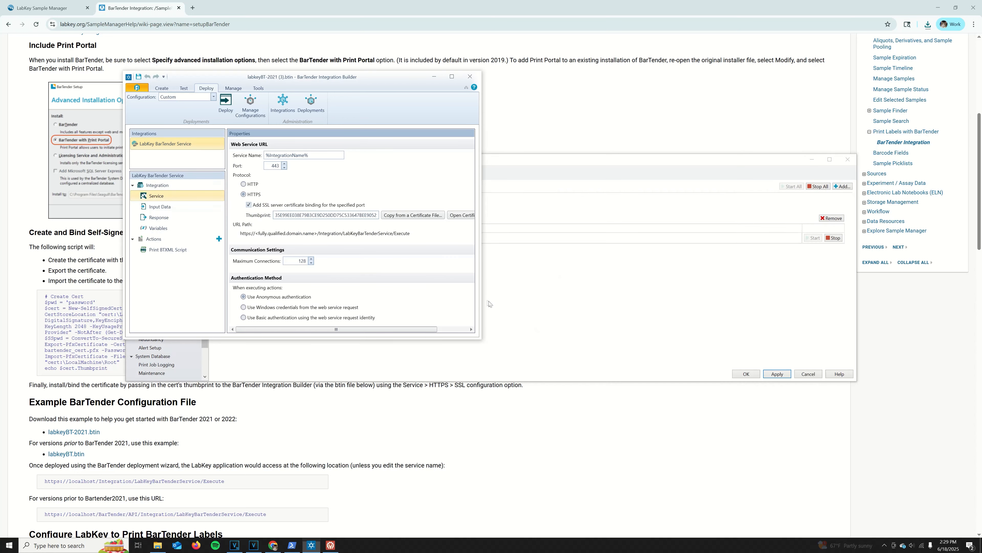
{"action": "left_click", "coordinate": [434, 76]}
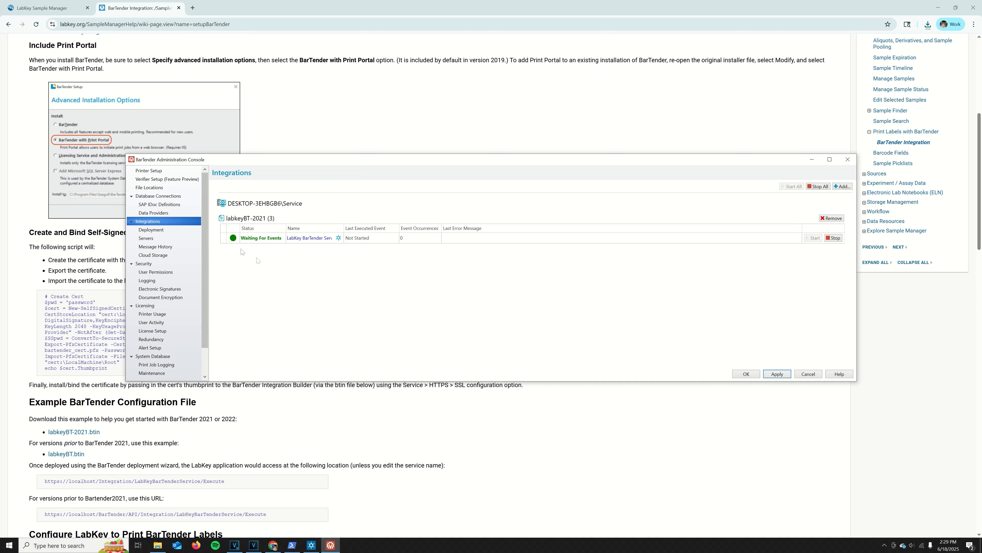
Step: Return to Sample Manager in Chrome, open Application Settings and place the cursor in the BarTender Web Service URL field
{"action": "left_click", "coordinate": [51, 7]}
{"action": "left_click", "coordinate": [928, 44]}
{"action": "left_click", "coordinate": [905, 62]}
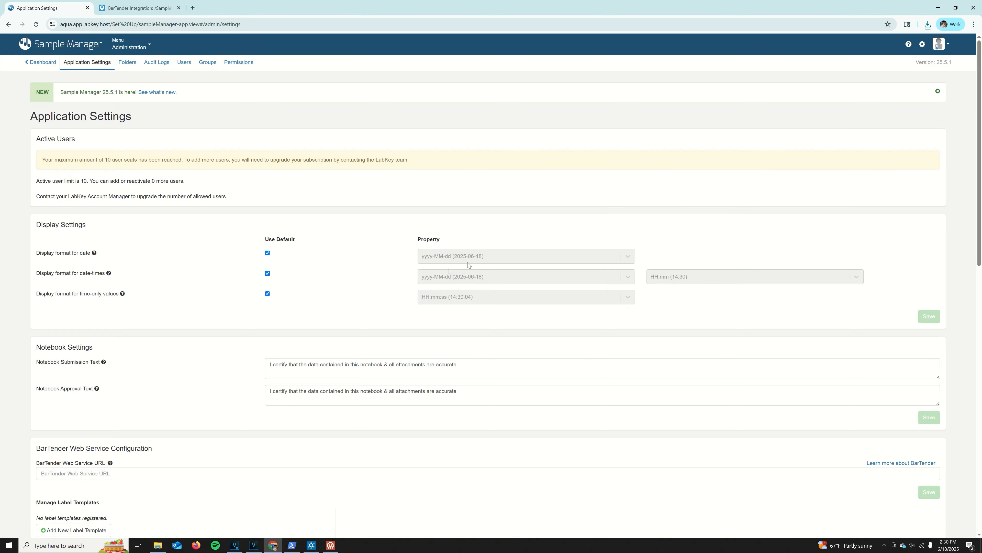
{"action": "scroll", "coordinate": [488, 264], "scroll_direction": "down", "scroll_amount": 4}
{"action": "left_click", "coordinate": [112, 282]}
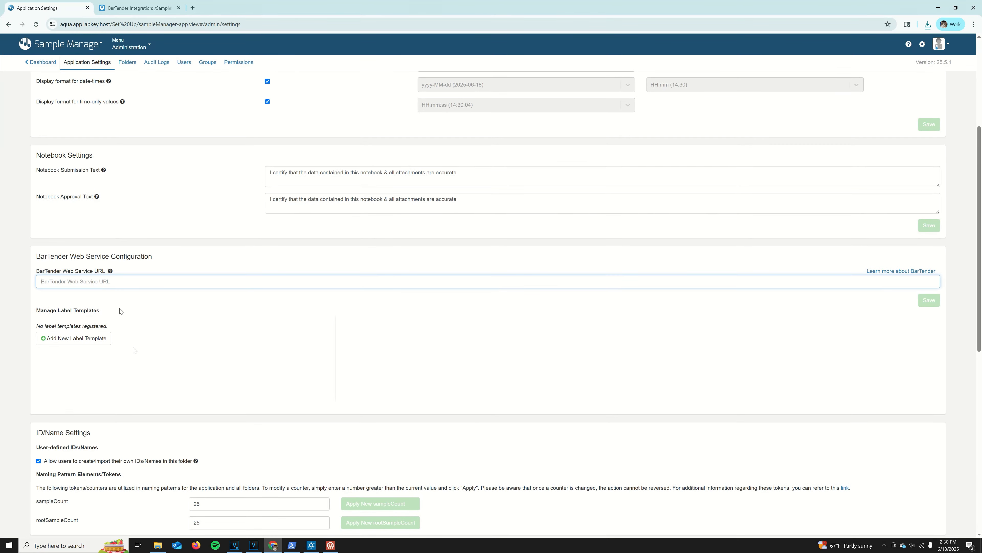
{"action": "left_click", "coordinate": [182, 3]}
{"action": "scroll", "coordinate": [150, 276], "scroll_direction": "down", "scroll_amount": 4}
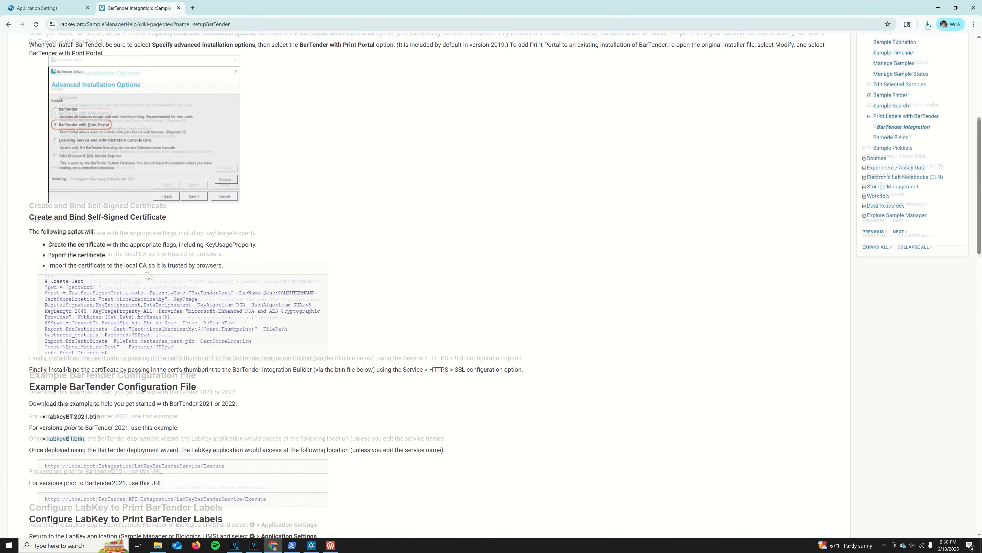
{"action": "left_click_drag", "start_coordinate": [229, 330], "coordinate": [32, 324]}
{"action": "key", "text": "ctrl+c"}
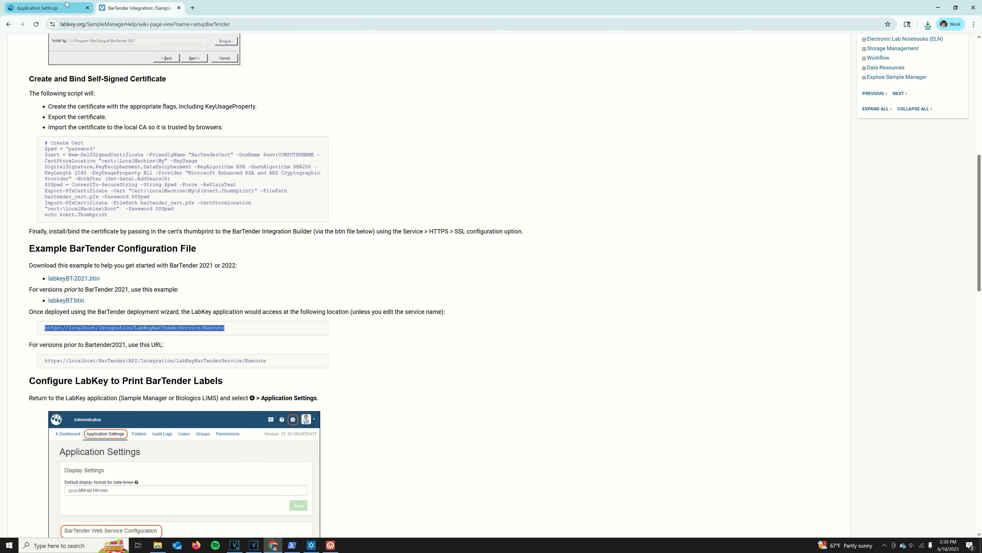
{"action": "left_click", "coordinate": [79, 8]}
{"action": "key", "text": "ctrl+v"}
Step: Look up the PC name, replace localhost in the web service URL with DESKTOP-3EHBGB6, and save the BarTender configuration
{"action": "left_click_drag", "start_coordinate": [59, 282], "coordinate": [81, 284]}
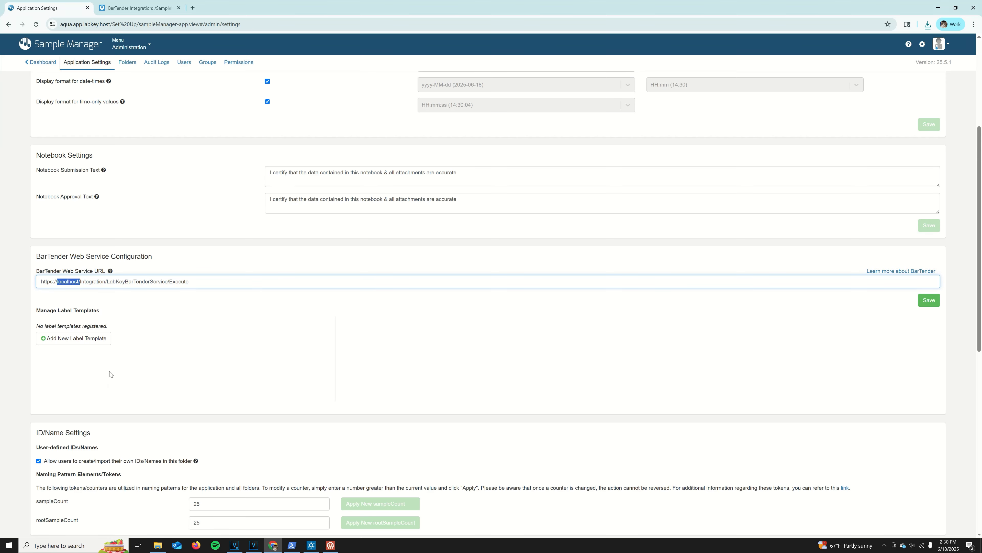
{"action": "left_click", "coordinate": [67, 542]}
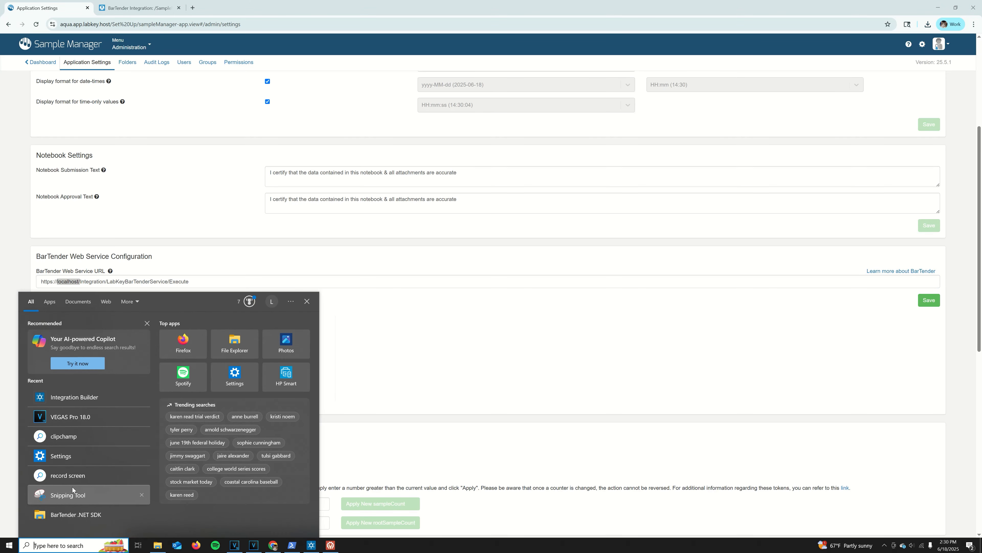
{"action": "type", "text": "pc"}
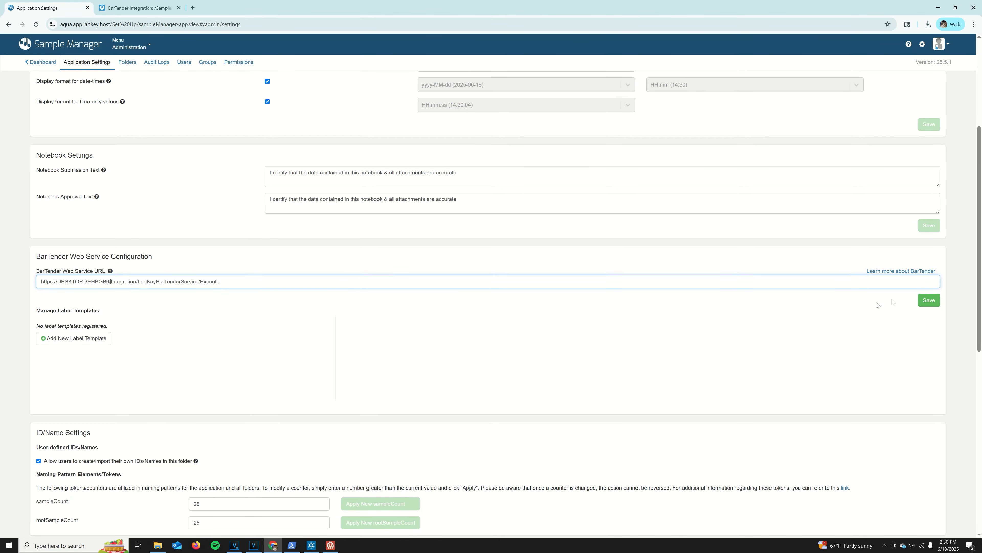
{"action": "left_click", "coordinate": [929, 300]}
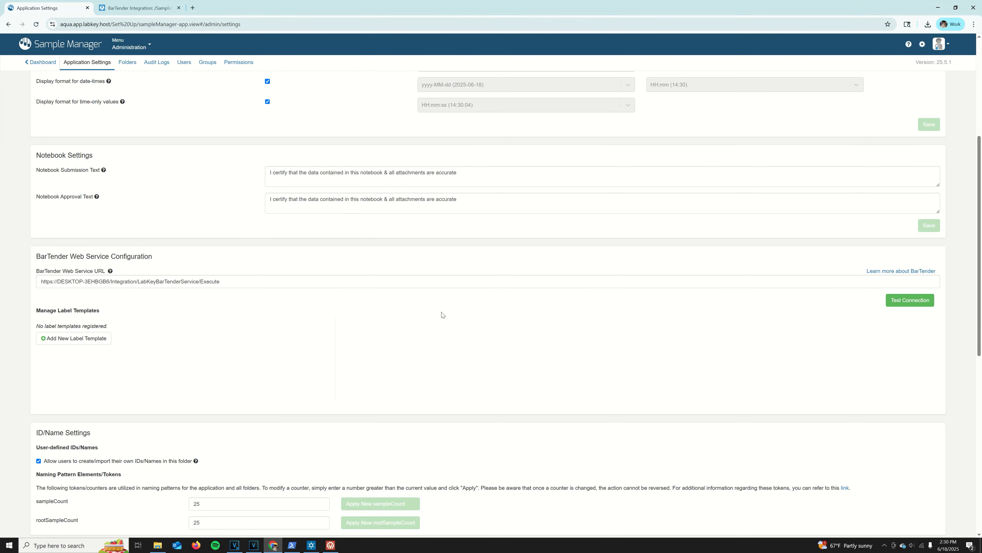
Step: Reload the Application Settings page and test the connection to the BarTender web service
{"action": "left_click", "coordinate": [36, 24]}
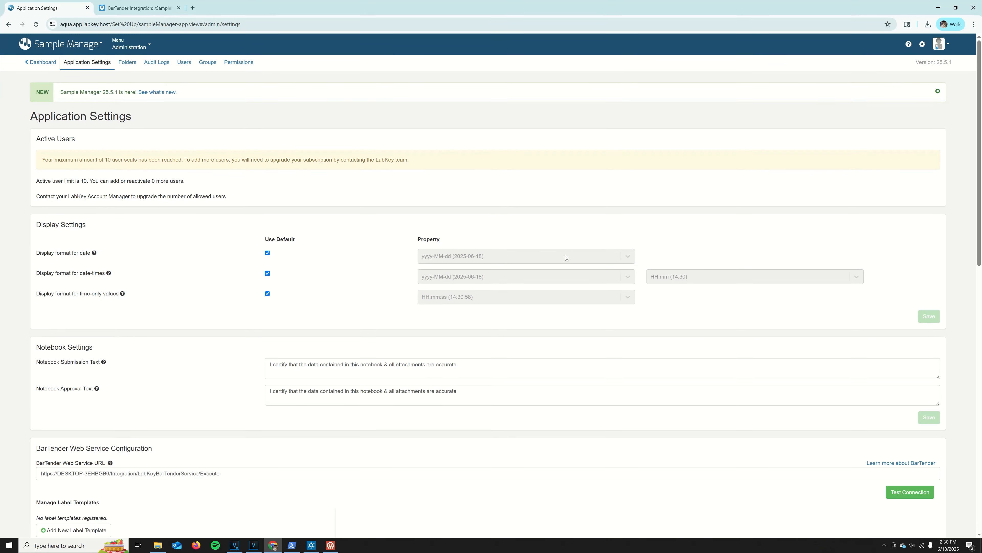
{"action": "scroll", "coordinate": [564, 254], "scroll_direction": "down", "scroll_amount": 8}
{"action": "left_click", "coordinate": [910, 185]}
Step: Open BarTender Designer and start a new blank document that uses the Microsoft Print to PDF printer
{"action": "left_click", "coordinate": [73, 545]}
{"action": "left_click", "coordinate": [366, 257]}
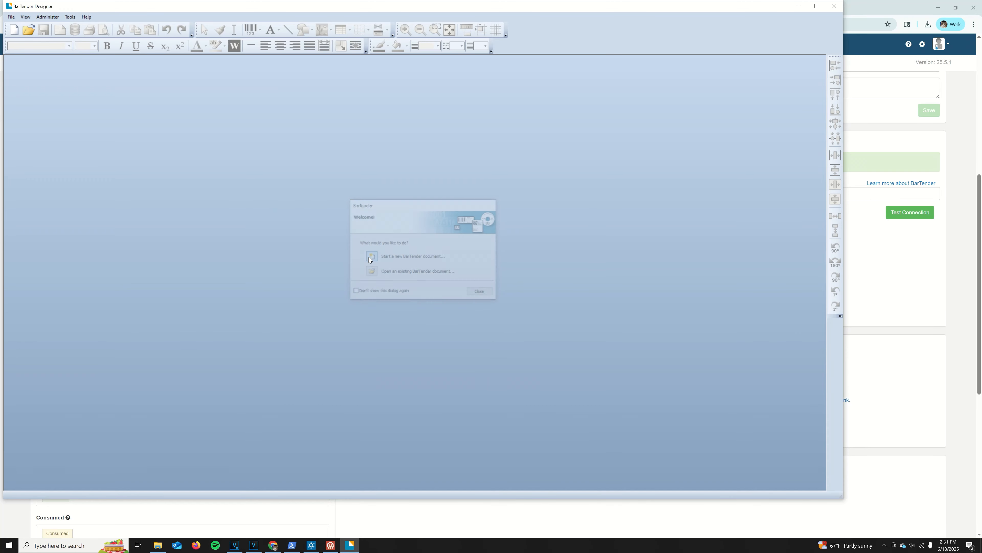
{"action": "left_click", "coordinate": [475, 330]}
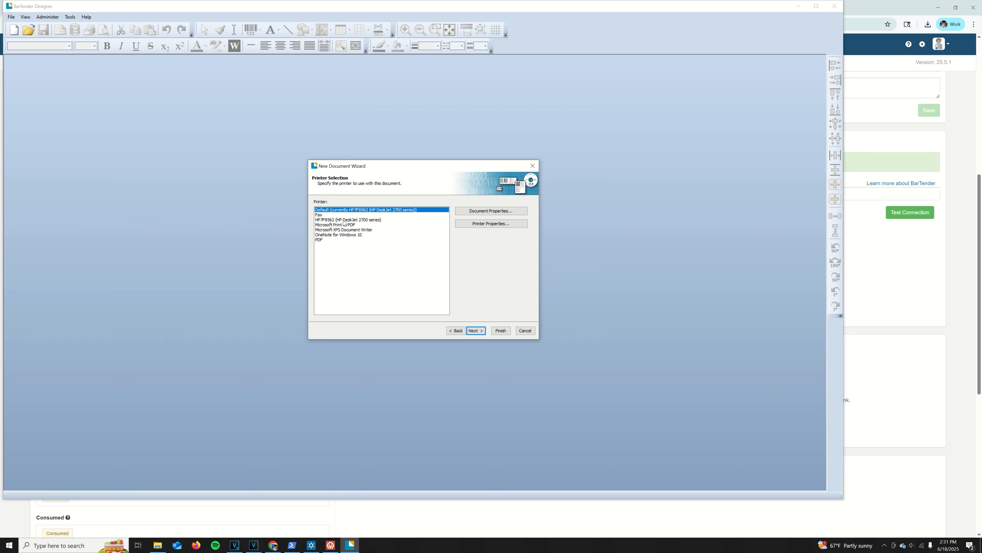
{"action": "left_click", "coordinate": [328, 225]}
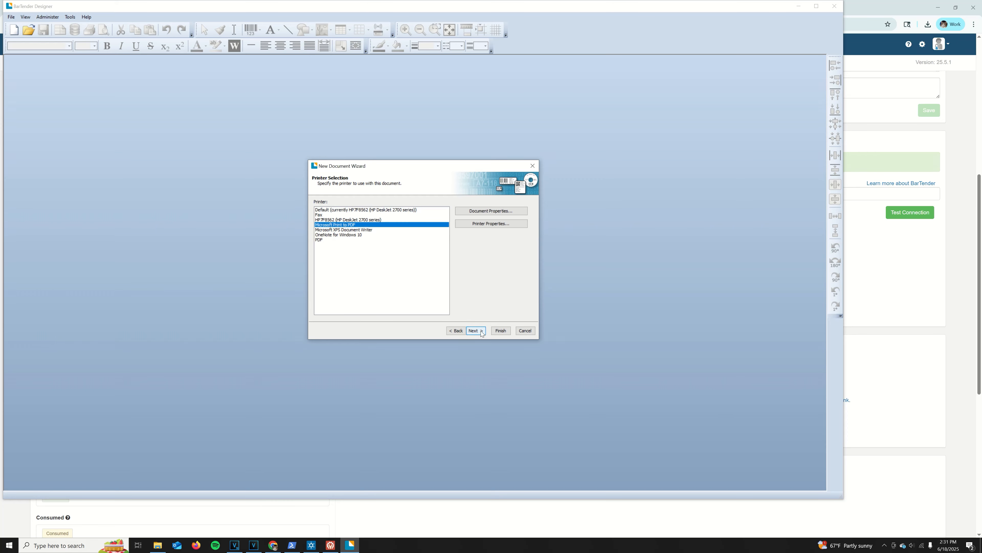
{"action": "left_click", "coordinate": [471, 329]}
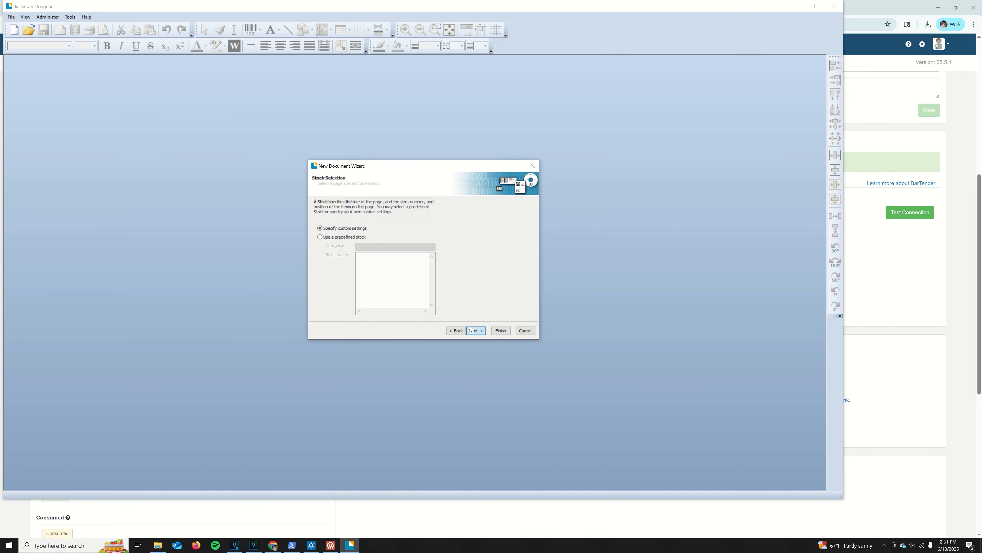
Step: Create the document with custom stock settings, an 8.5 x 11 in page of 5 rows and 2 columns, and 4 x 2 in templates
{"action": "left_click", "coordinate": [471, 329]}
{"action": "left_click", "coordinate": [480, 330]}
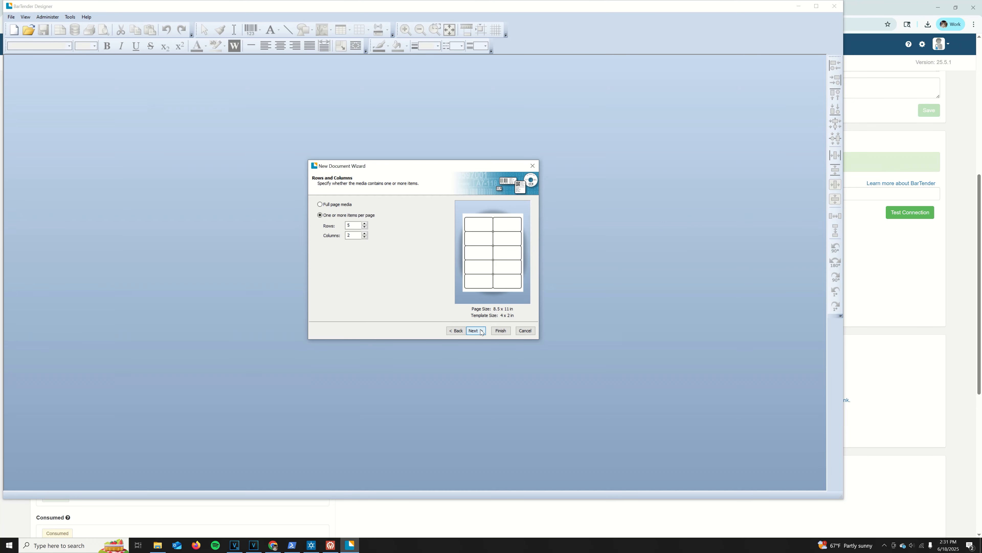
{"action": "left_click", "coordinate": [482, 332]}
{"action": "left_click", "coordinate": [476, 330]}
{"action": "left_click", "coordinate": [476, 331]}
{"action": "left_click", "coordinate": [482, 332]}
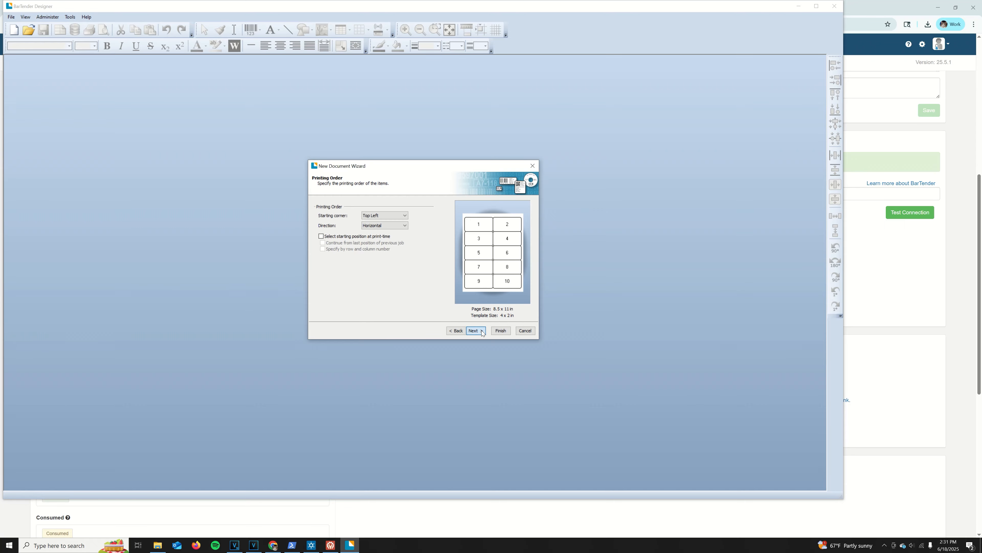
{"action": "left_click", "coordinate": [481, 331]}
{"action": "left_click", "coordinate": [481, 332]}
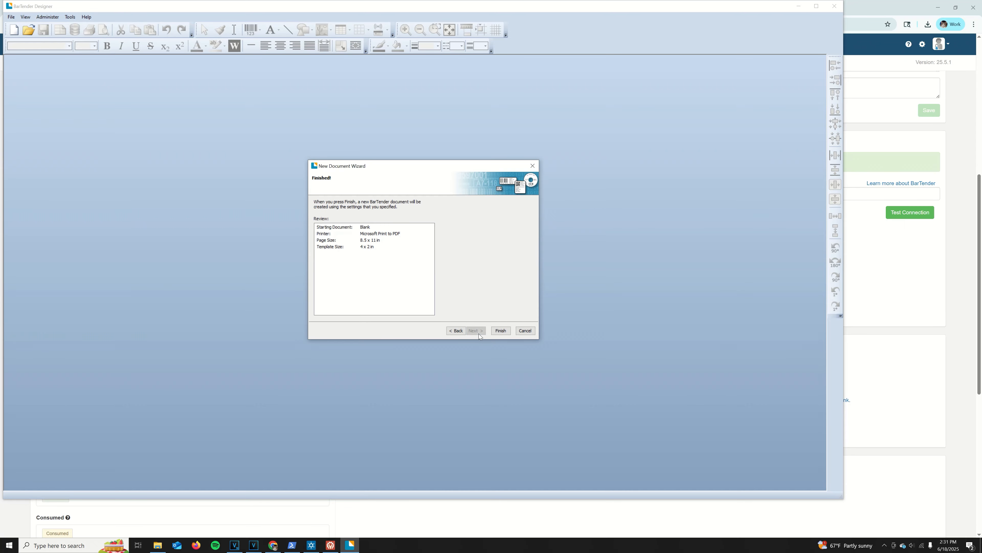
{"action": "left_click", "coordinate": [500, 330]}
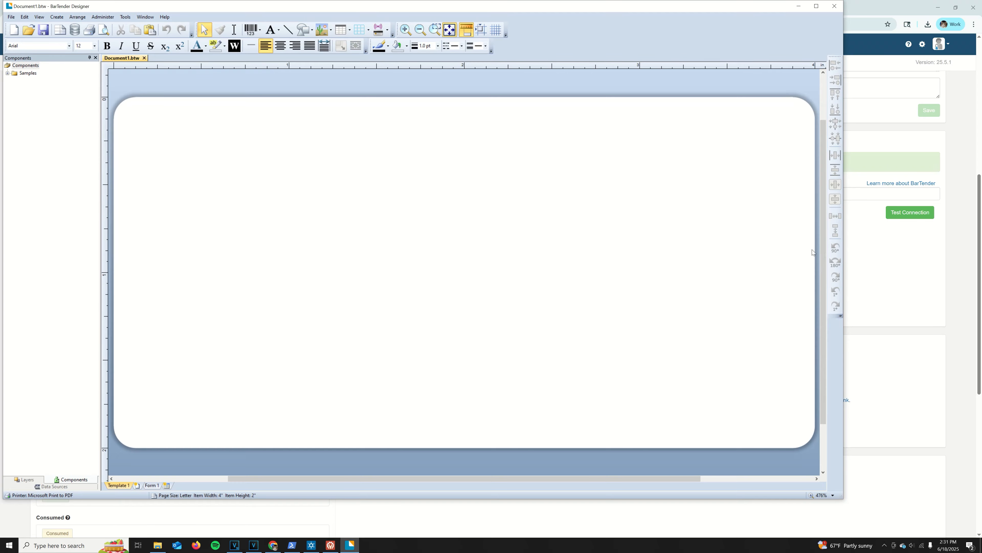
Step: Return to Sample Manager in Chrome and open the Blood sample type
{"action": "left_click", "coordinate": [866, 259]}
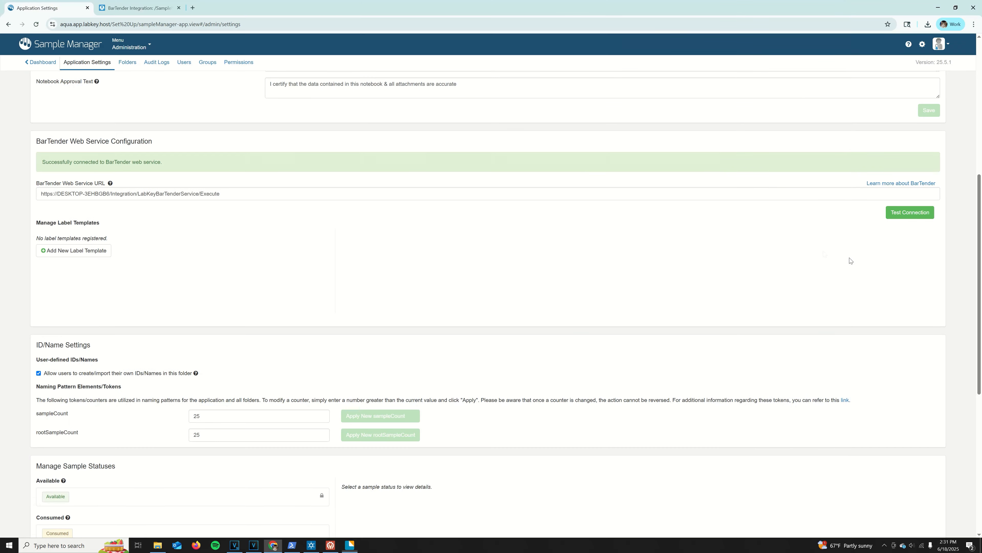
{"action": "left_click", "coordinate": [131, 44]}
{"action": "left_click", "coordinate": [176, 83]}
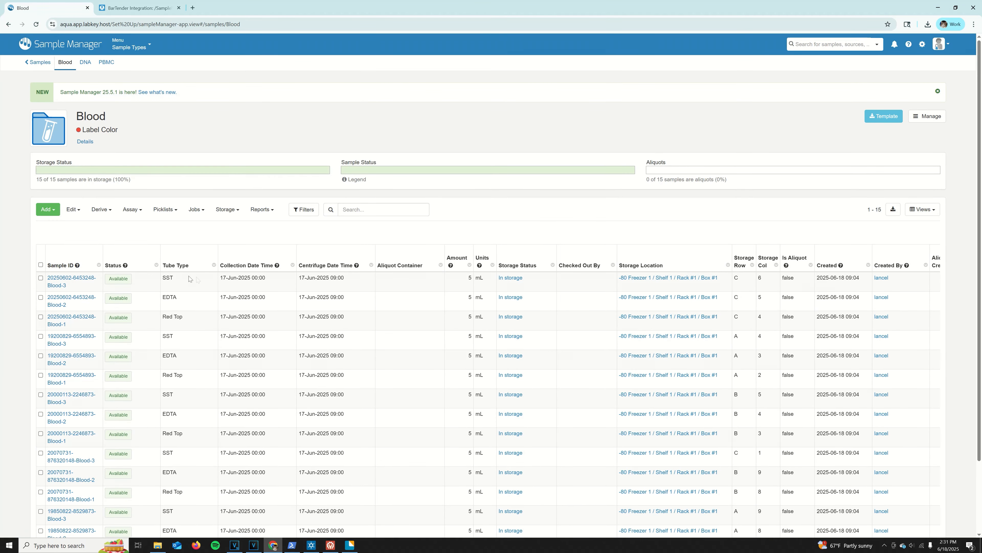
Step: Customize the Blood grid by adding the ancestor source fields Study and Participant after Sample ID, and update the grid
{"action": "left_click", "coordinate": [923, 209]}
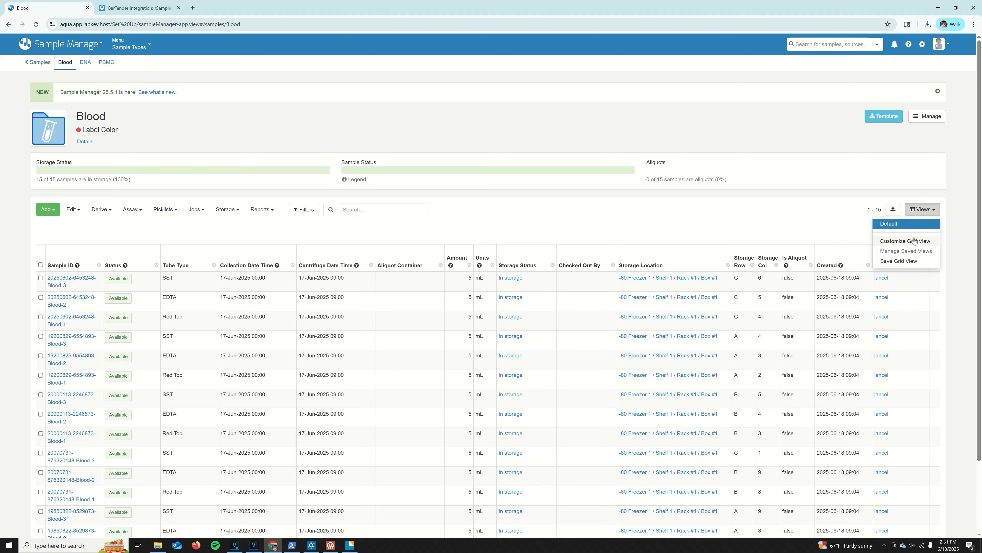
{"action": "left_click", "coordinate": [912, 240]}
{"action": "scroll", "coordinate": [466, 216], "scroll_direction": "down", "scroll_amount": 4}
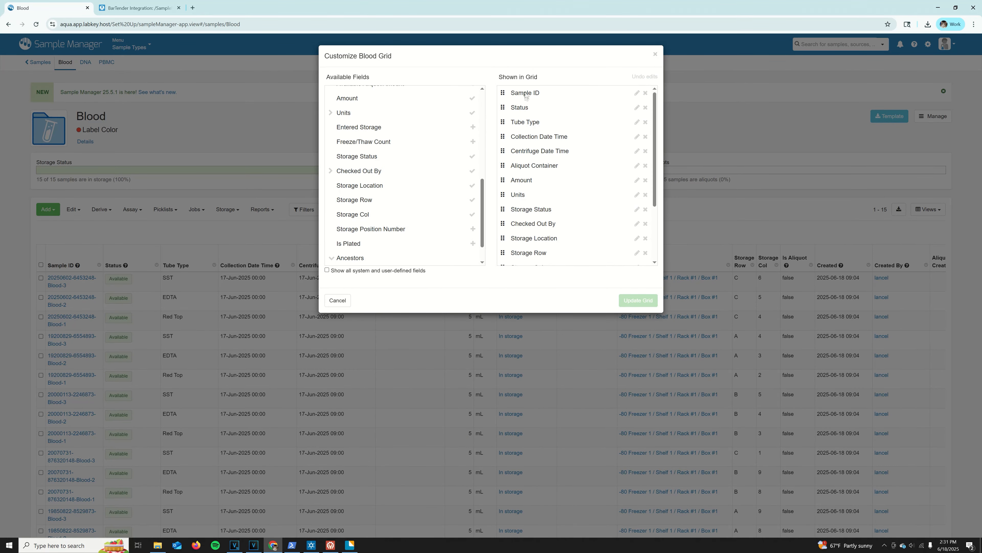
{"action": "left_click", "coordinate": [332, 258]}
{"action": "left_click", "coordinate": [339, 258]}
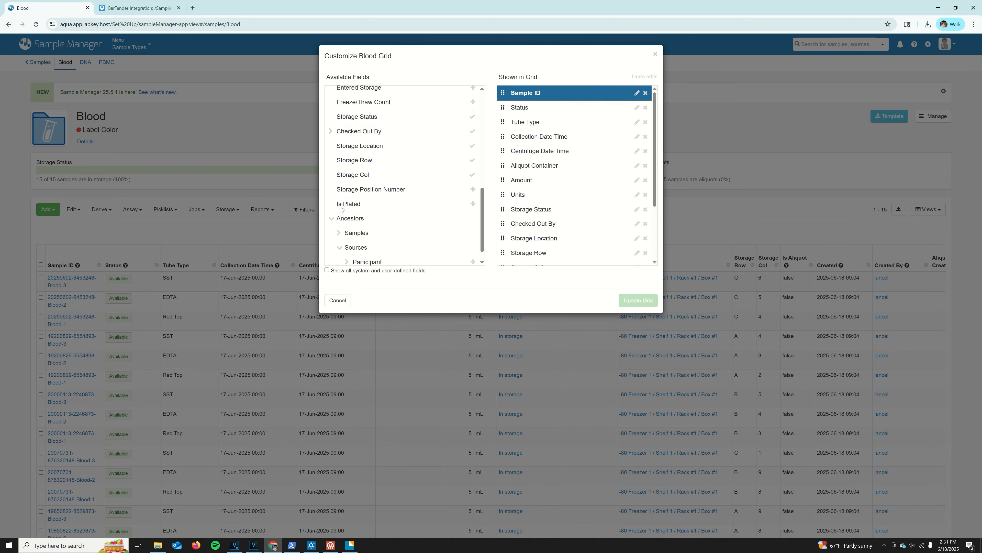
{"action": "left_click", "coordinate": [472, 243]}
{"action": "left_click", "coordinate": [472, 258]}
{"action": "left_click", "coordinate": [637, 301]}
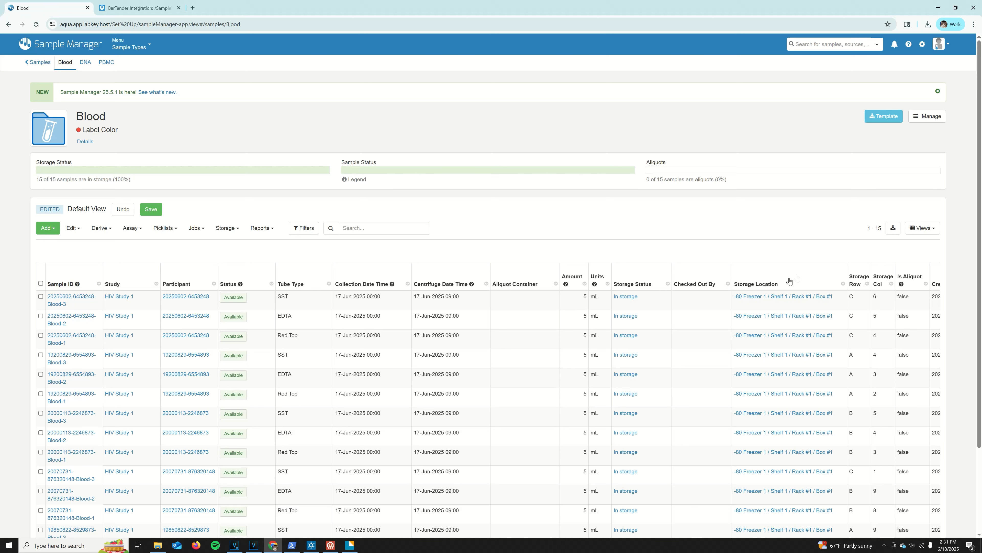
Step: Download the BarTender template of the Blood grid and switch back to BarTender Designer
{"action": "left_click", "coordinate": [893, 228]}
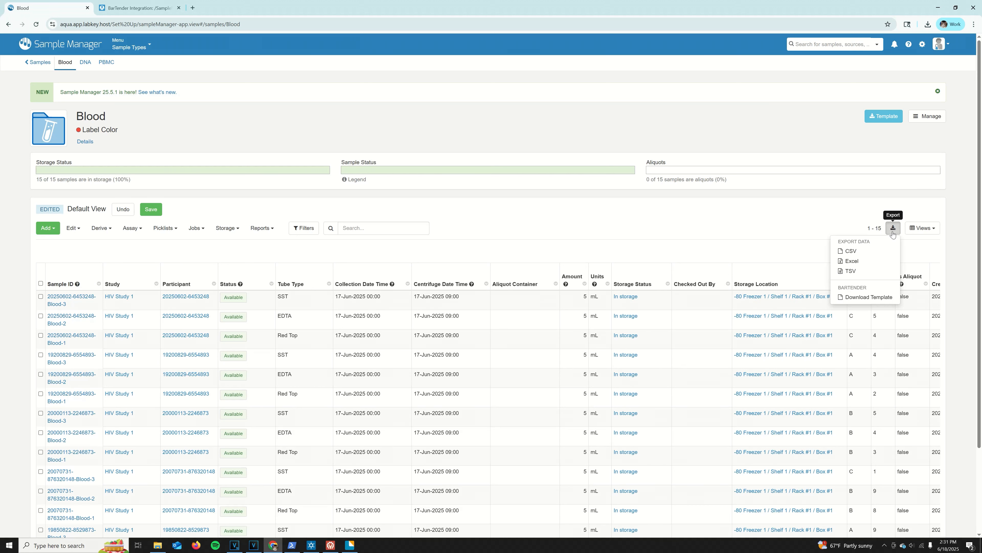
{"action": "left_click", "coordinate": [852, 298]}
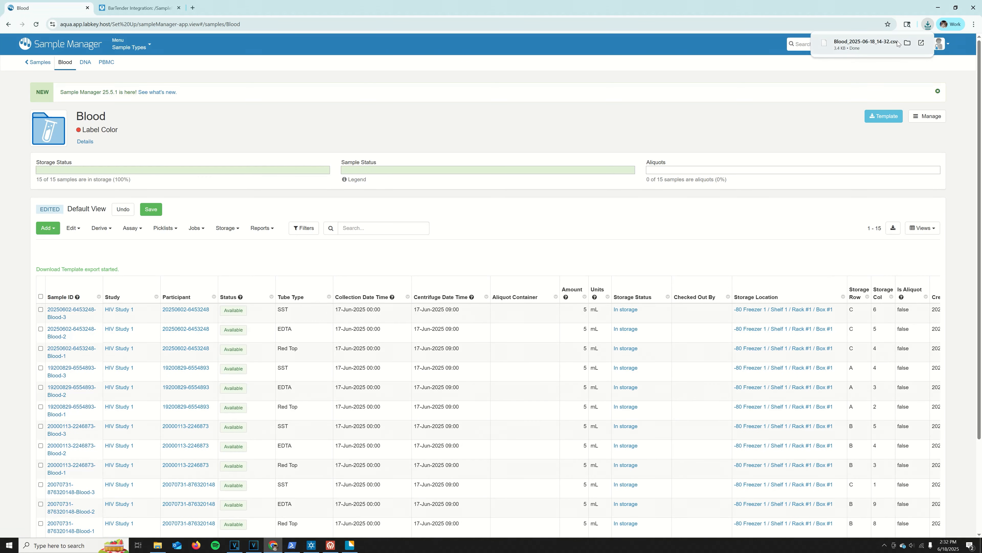
{"action": "left_click", "coordinate": [349, 545]}
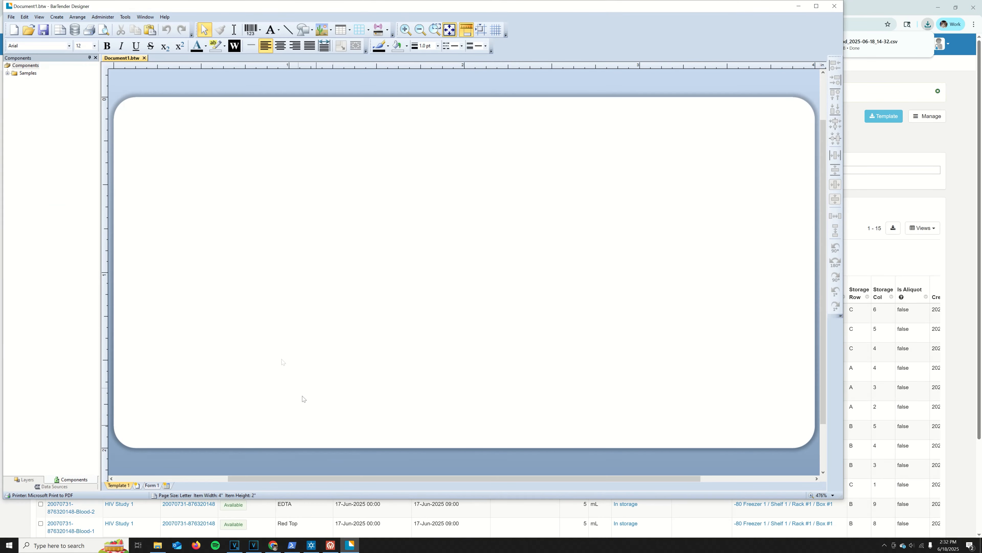
Step: Start a text file database connection for the document and choose Blood_2025-06-18_12-58-59.csv from Downloads as the database file
{"action": "left_click", "coordinate": [77, 34]}
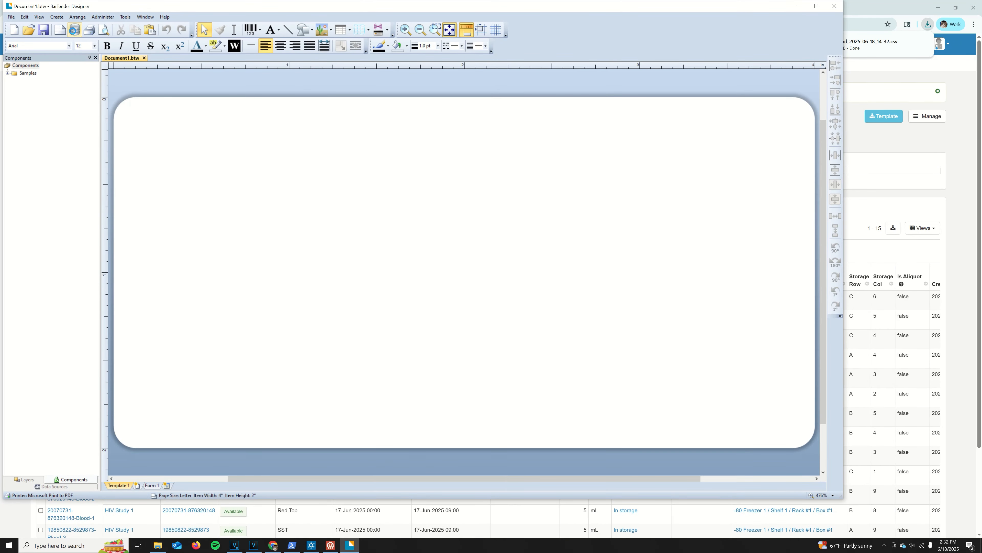
{"action": "left_click", "coordinate": [340, 227]}
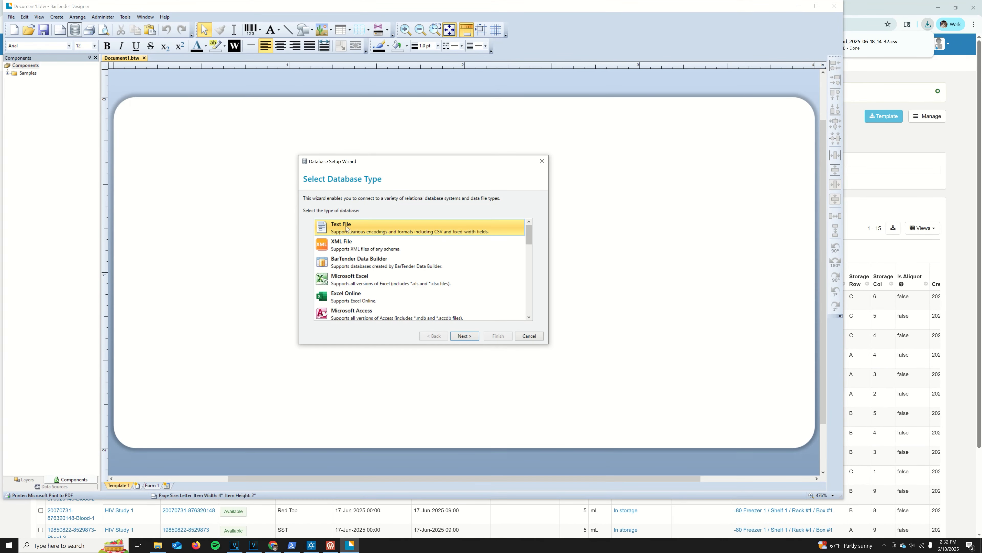
{"action": "left_click", "coordinate": [465, 336]}
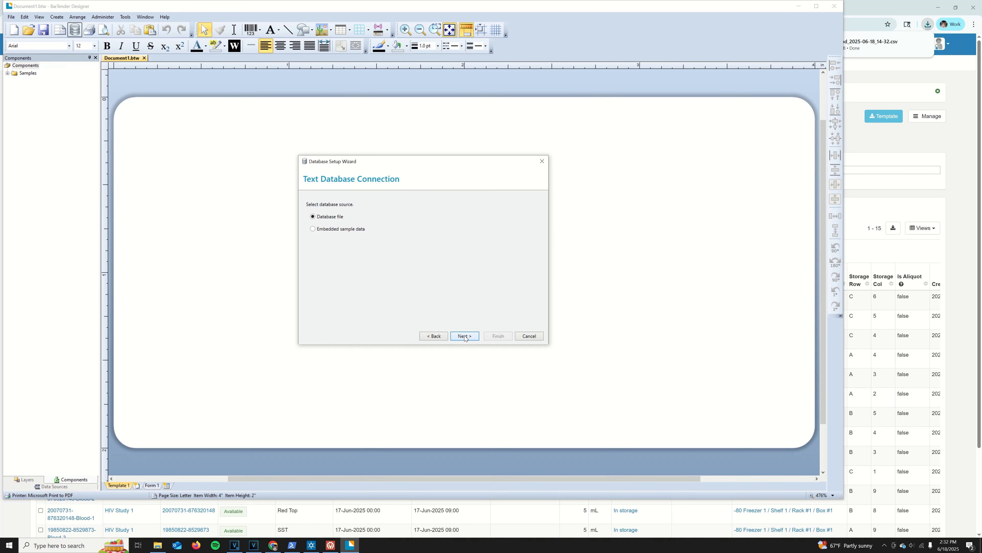
{"action": "left_click", "coordinate": [464, 336]}
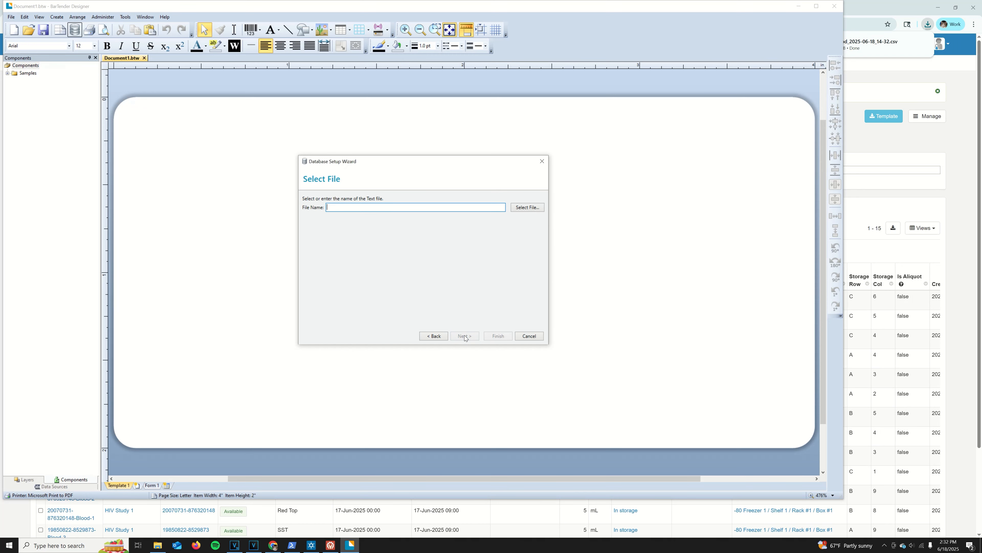
{"action": "left_click", "coordinate": [532, 210]}
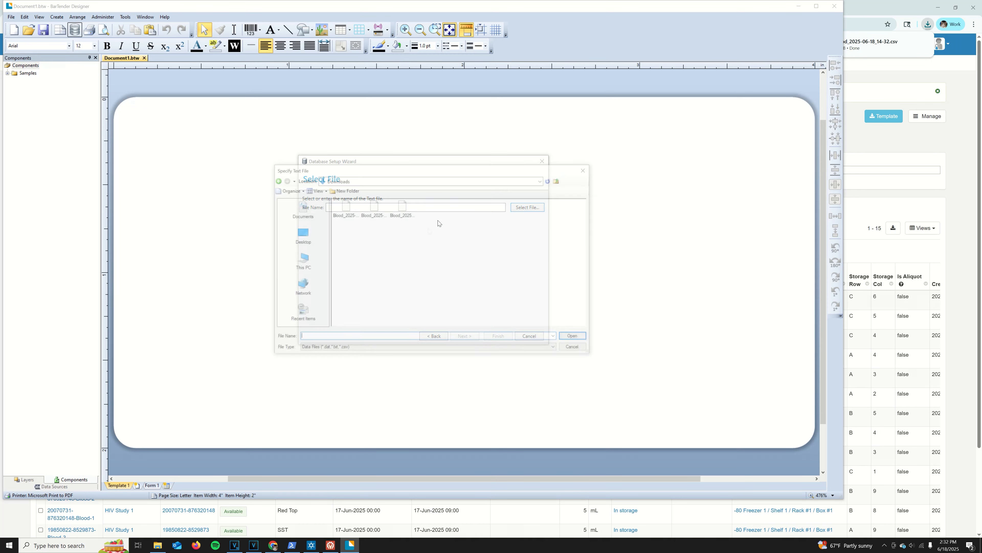
{"action": "double_click", "coordinate": [352, 215]}
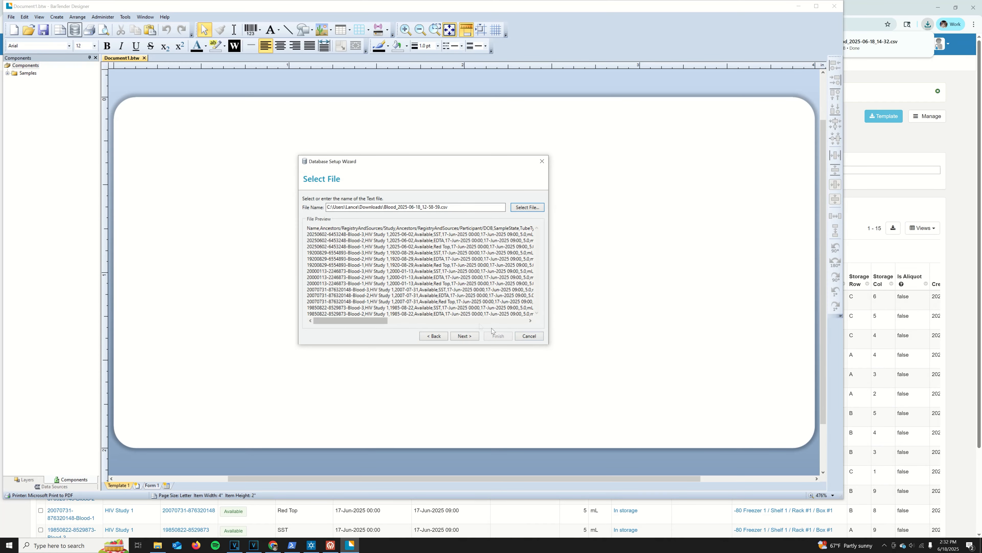
Step: Finish the database connection with the Comma-Separated Values (RFC 4180) format and the first row as field names
{"action": "left_click", "coordinate": [464, 335]}
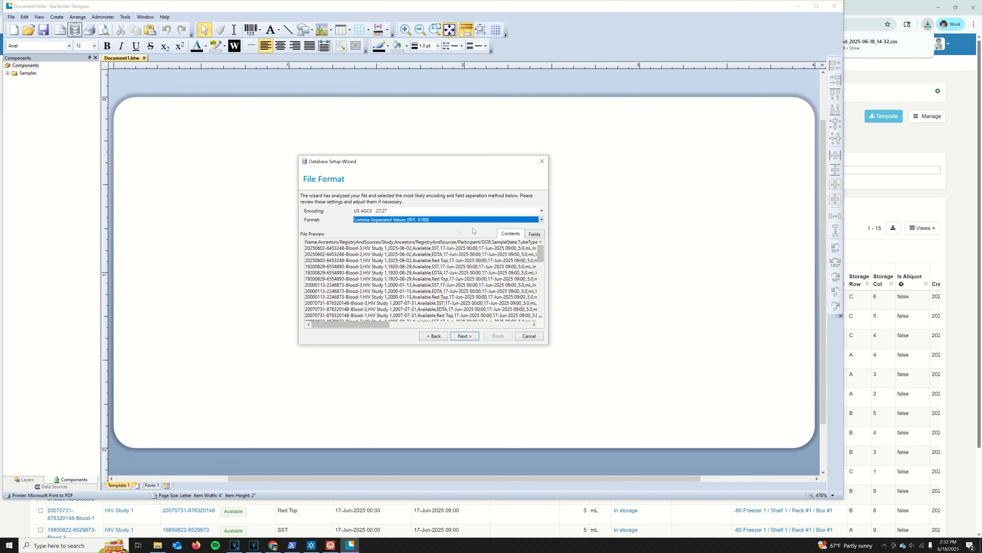
{"action": "left_click", "coordinate": [534, 234]}
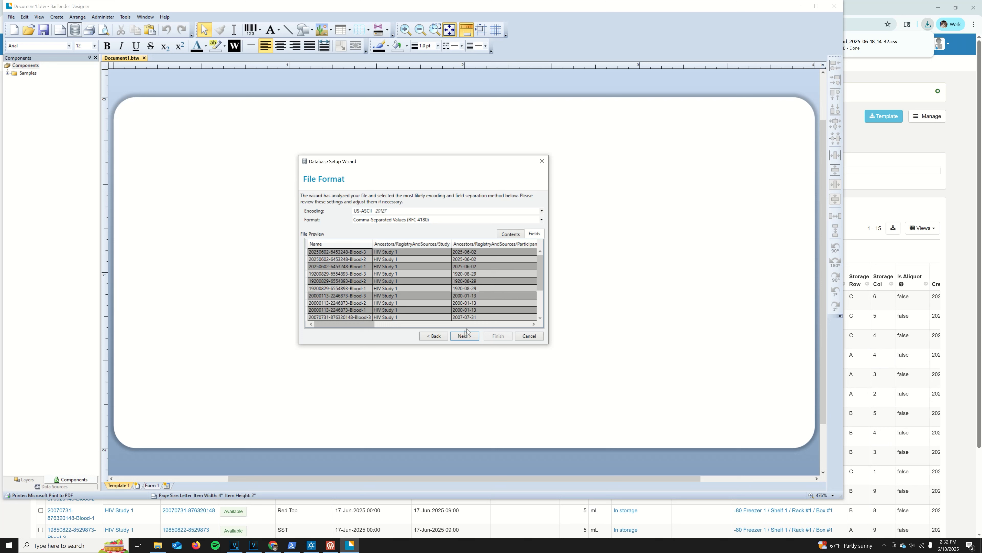
{"action": "left_click", "coordinate": [465, 336]}
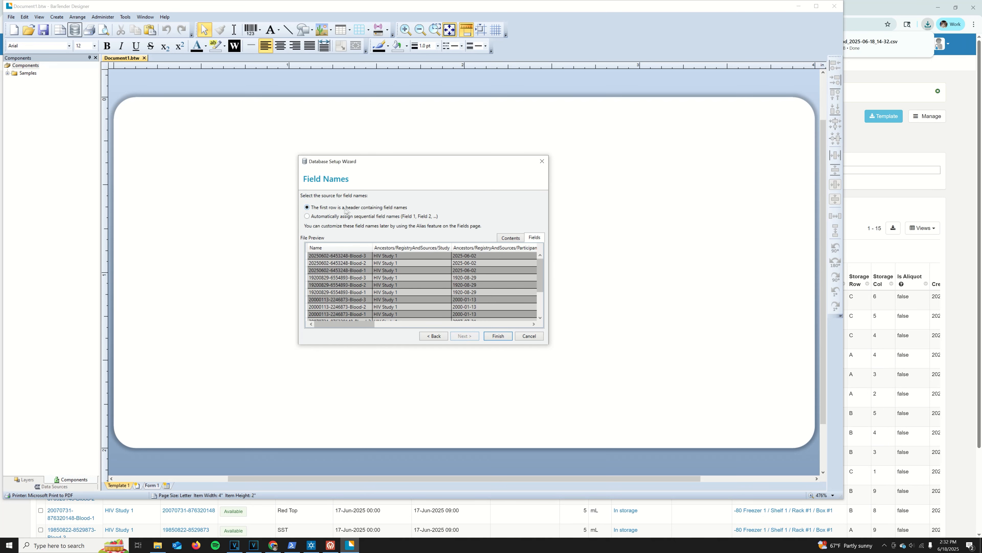
{"action": "left_click", "coordinate": [501, 338]}
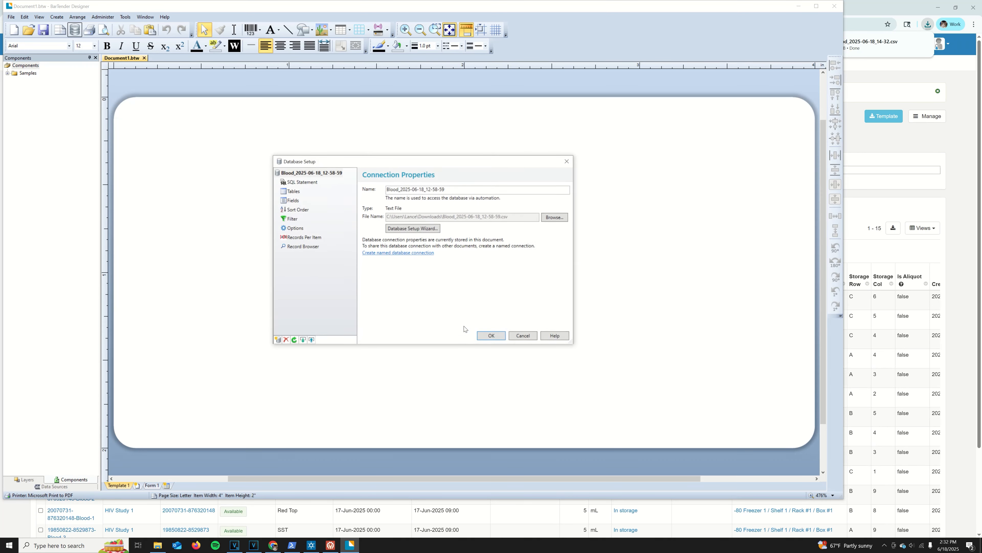
{"action": "left_click", "coordinate": [492, 336]}
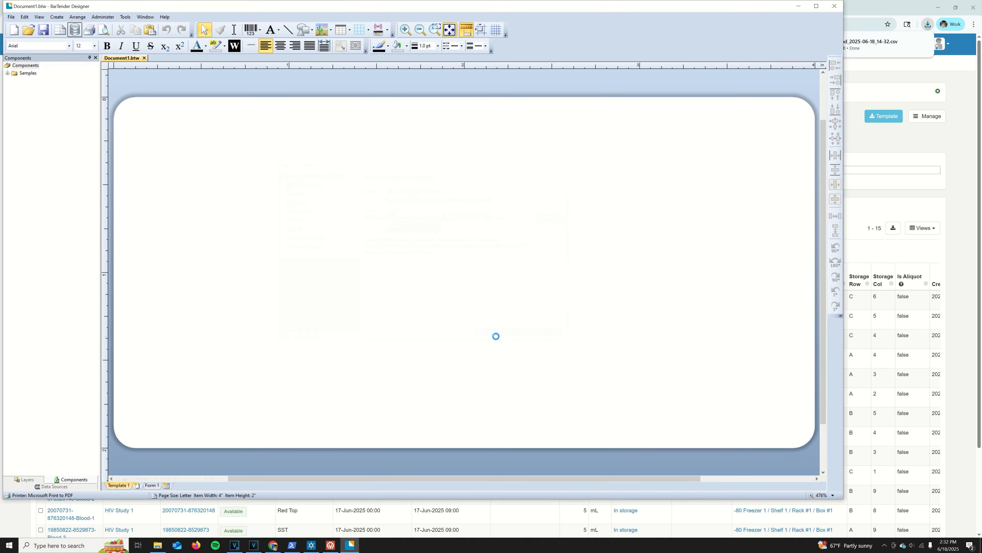
Step: Place a Code 128 barcode about 1.15 in wide and 0.5 in high in the upper left part of the label
{"action": "left_click", "coordinate": [251, 30]}
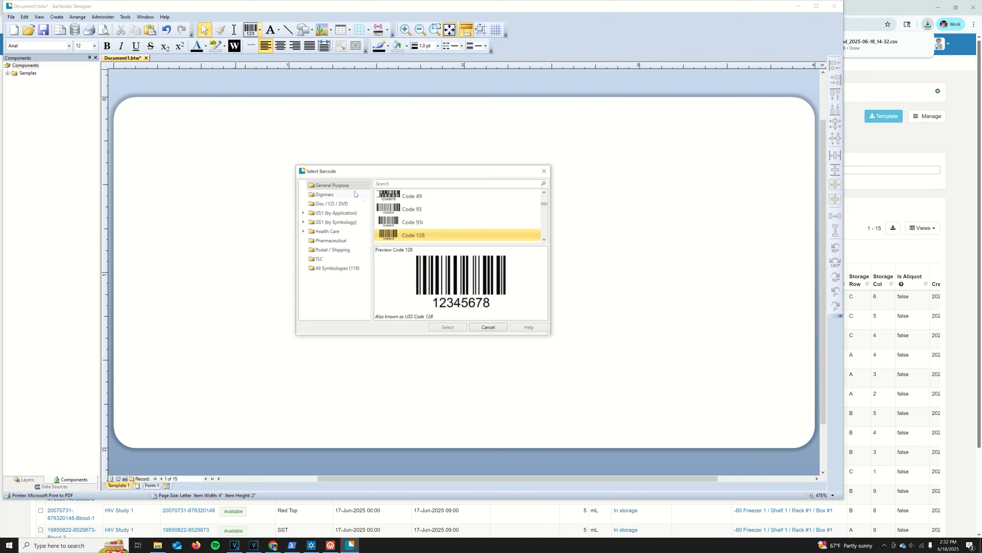
{"action": "left_click", "coordinate": [447, 327]}
{"action": "left_click", "coordinate": [322, 176]}
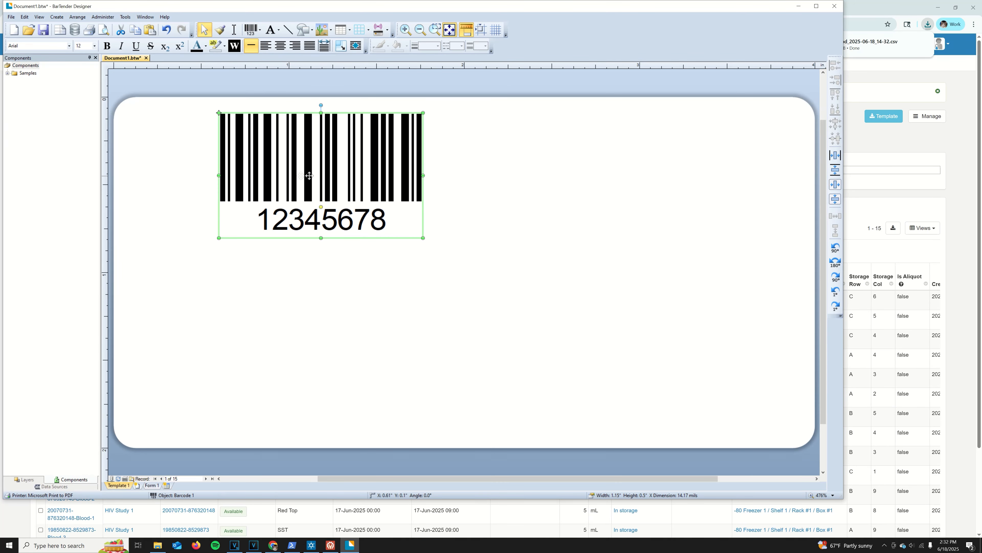
Step: Change the data source type of the barcode on the label from embedded data to Database Field
{"action": "right_click", "coordinate": [265, 175]}
{"action": "left_click", "coordinate": [294, 258]}
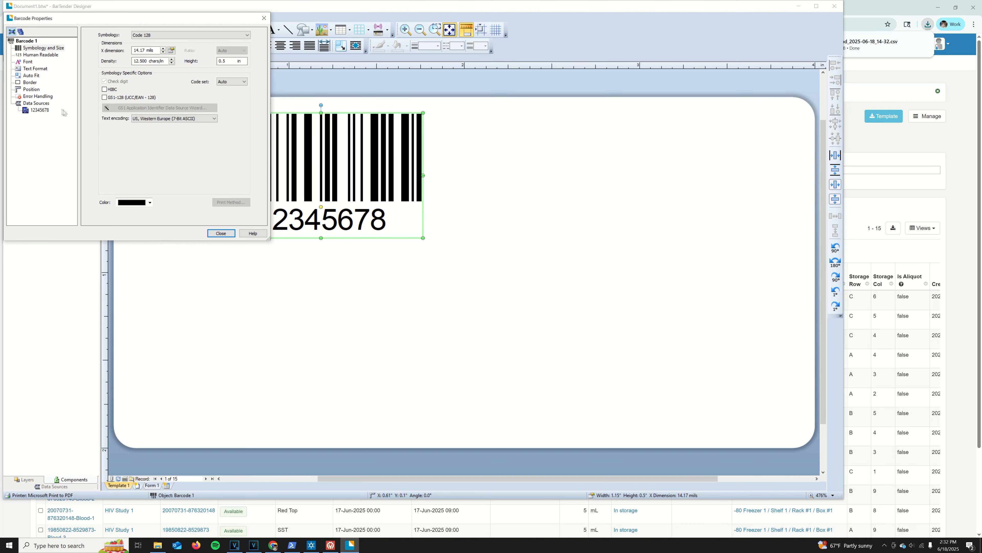
{"action": "left_click", "coordinate": [43, 110]}
{"action": "left_click", "coordinate": [259, 67]}
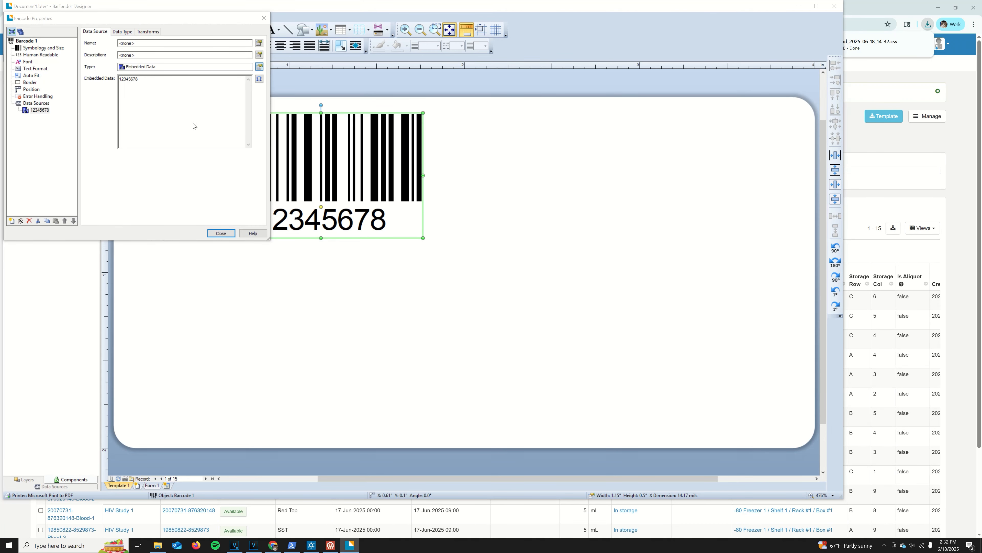
{"action": "left_click", "coordinate": [259, 67]}
{"action": "left_click", "coordinate": [150, 111]}
{"action": "left_click", "coordinate": [158, 213]}
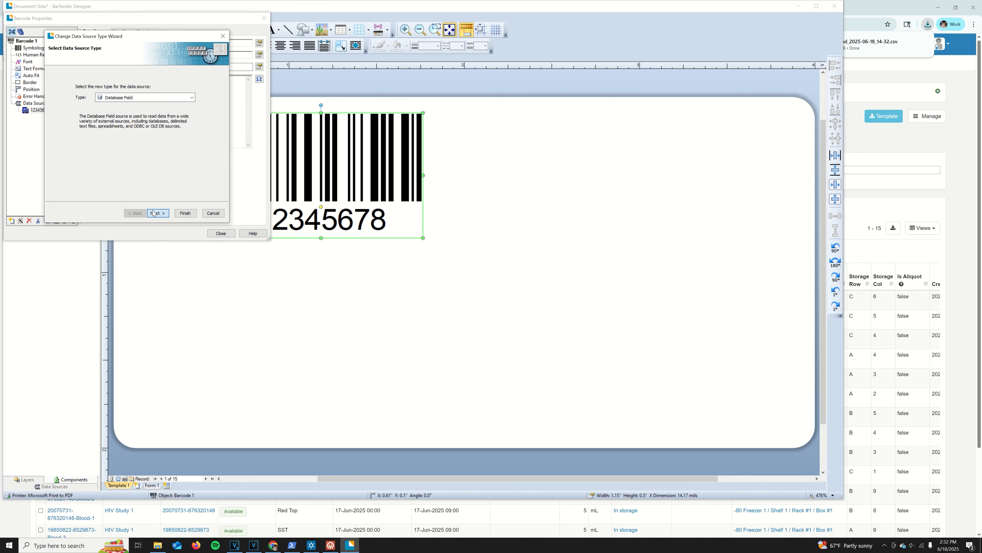
Step: Link the barcode to the Name field and reposition it inside the label at about X 0.15 in, Y 0.14 in
{"action": "left_click", "coordinate": [204, 123]}
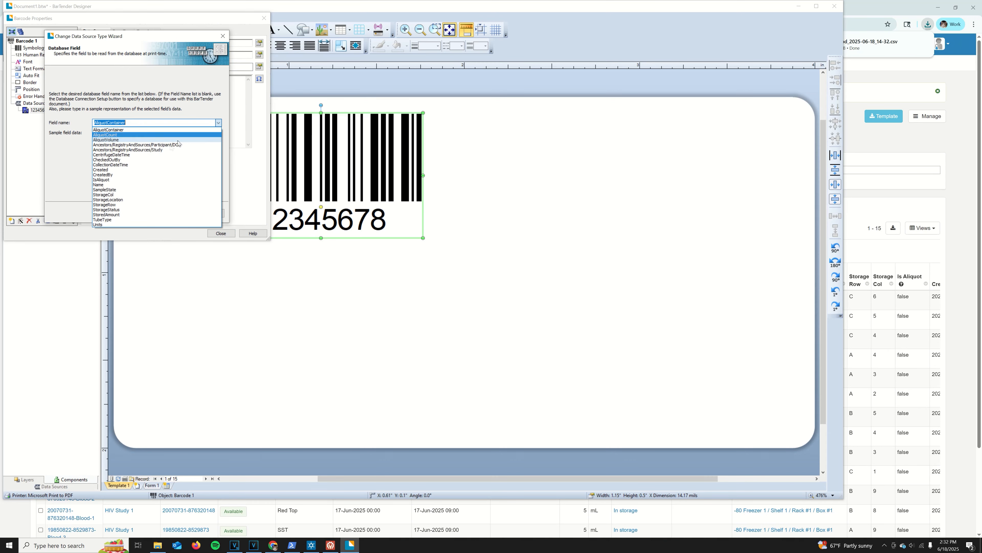
{"action": "left_click", "coordinate": [124, 185]}
{"action": "left_click", "coordinate": [184, 213]}
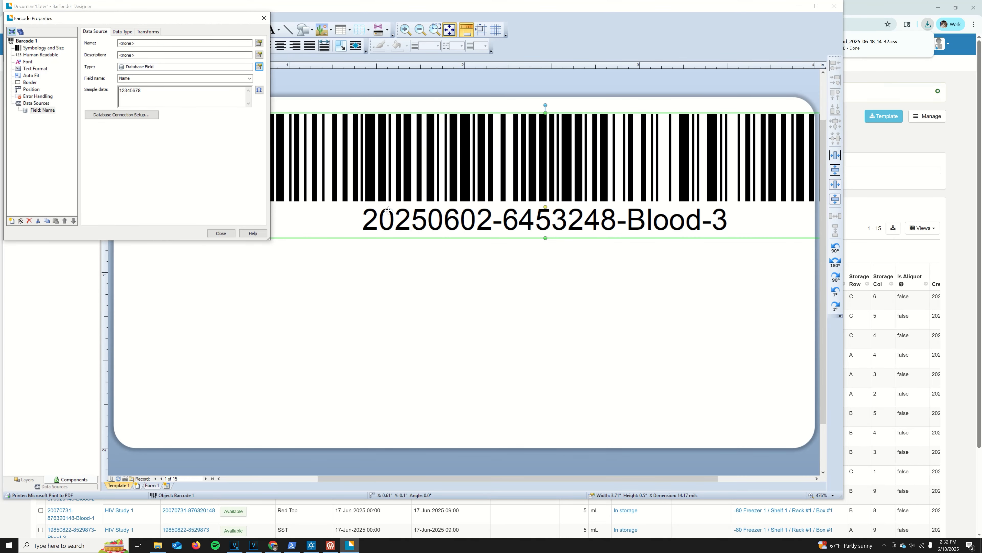
{"action": "left_click", "coordinate": [223, 233]}
{"action": "left_click_drag", "start_coordinate": [248, 226], "coordinate": [168, 235]}
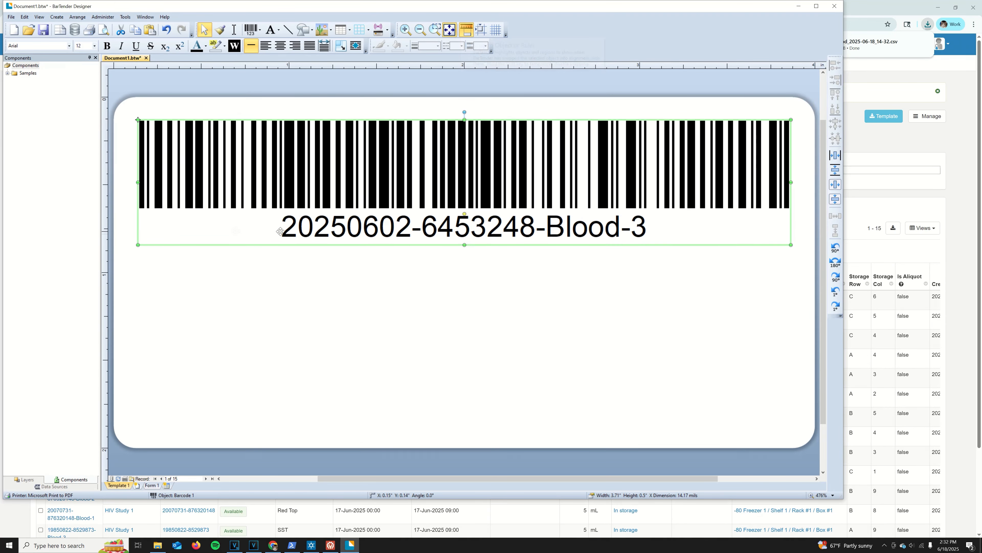
{"action": "left_click", "coordinate": [402, 274]}
Step: Add a normal text object and centre it beneath the barcode at about X 2 in, Y 0.94 in
{"action": "left_click", "coordinate": [270, 30]}
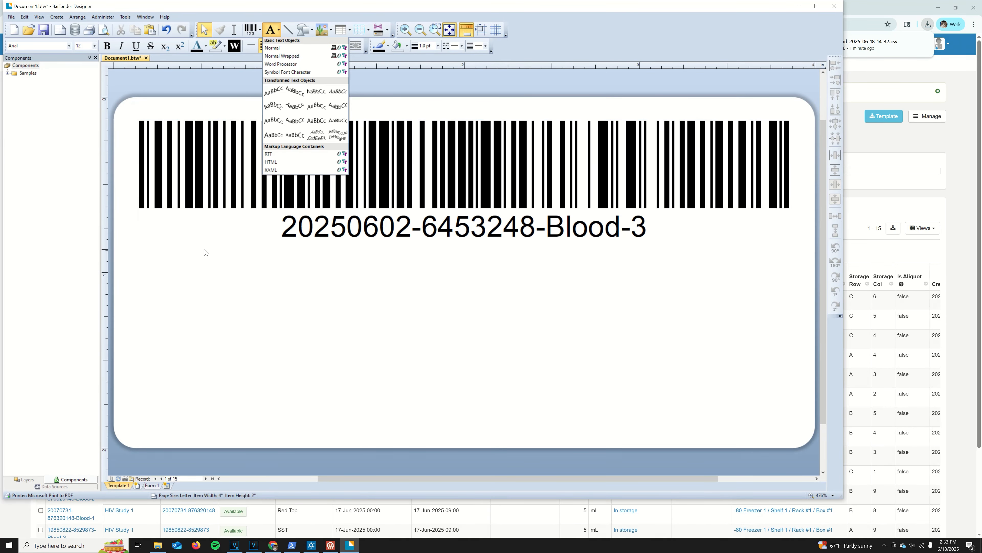
{"action": "left_click", "coordinate": [302, 47]}
{"action": "left_click", "coordinate": [180, 275]}
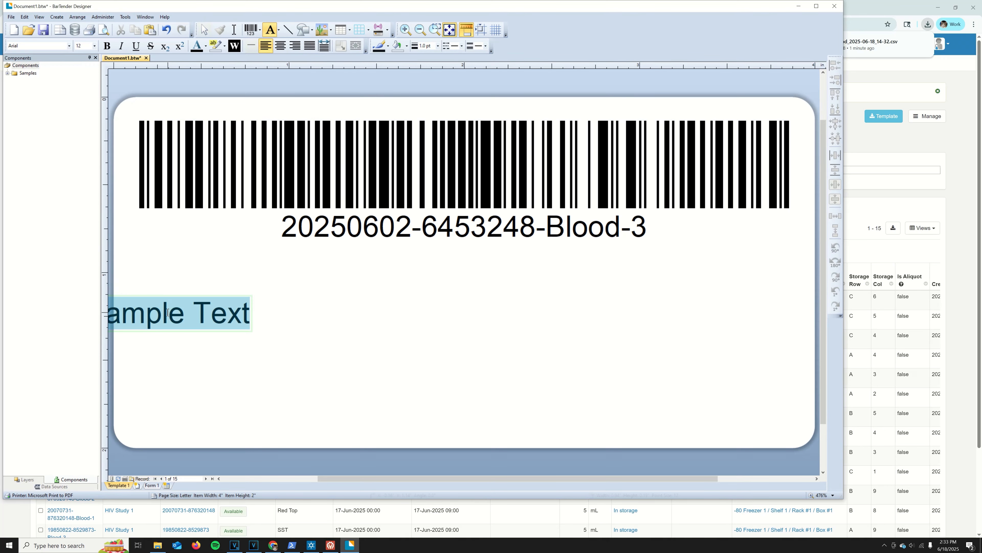
{"action": "left_click_drag", "start_coordinate": [186, 292], "coordinate": [463, 261]}
Step: Change the text object's data source to a Database Field linked to CollectionDateTime
{"action": "right_click", "coordinate": [474, 275]}
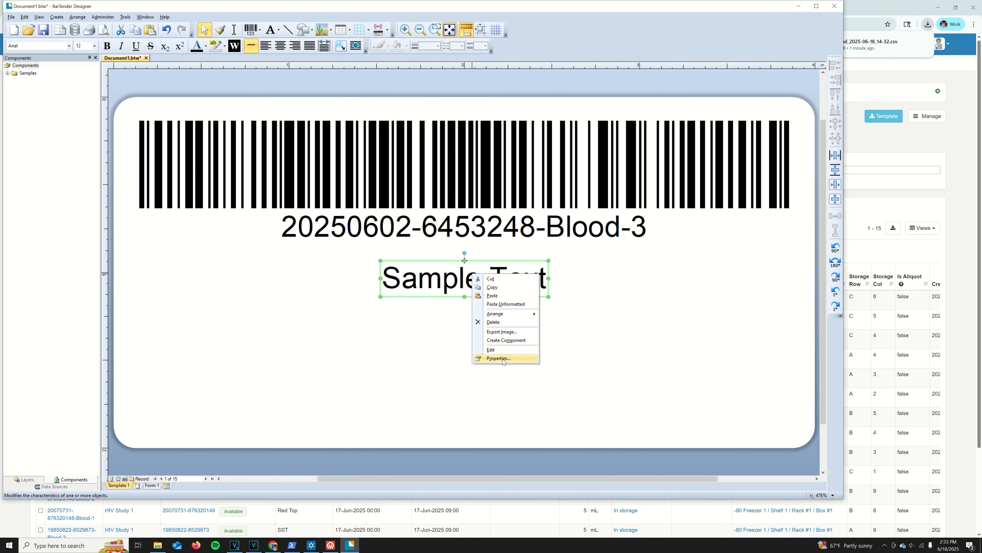
{"action": "left_click", "coordinate": [482, 358]}
{"action": "left_click", "coordinate": [259, 66]}
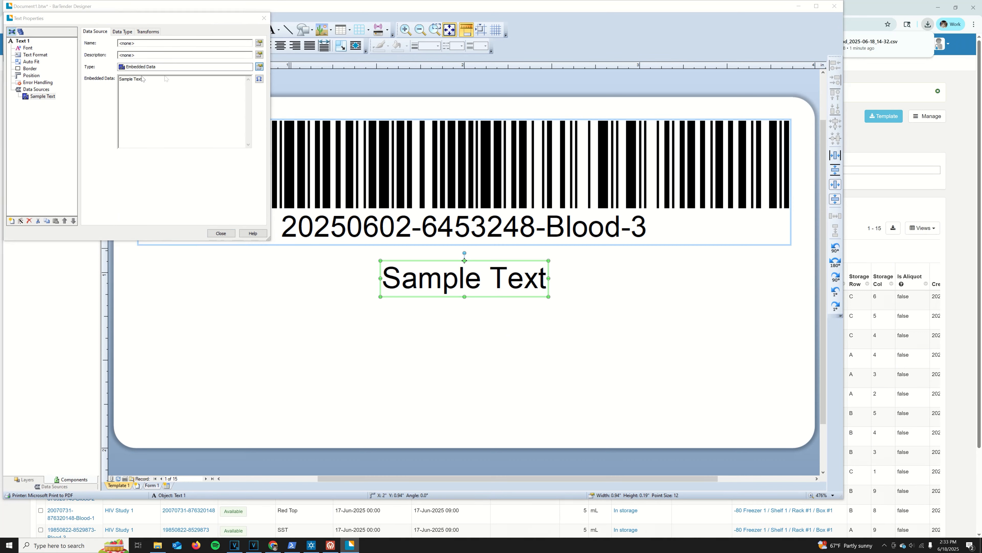
{"action": "left_click", "coordinate": [169, 99]}
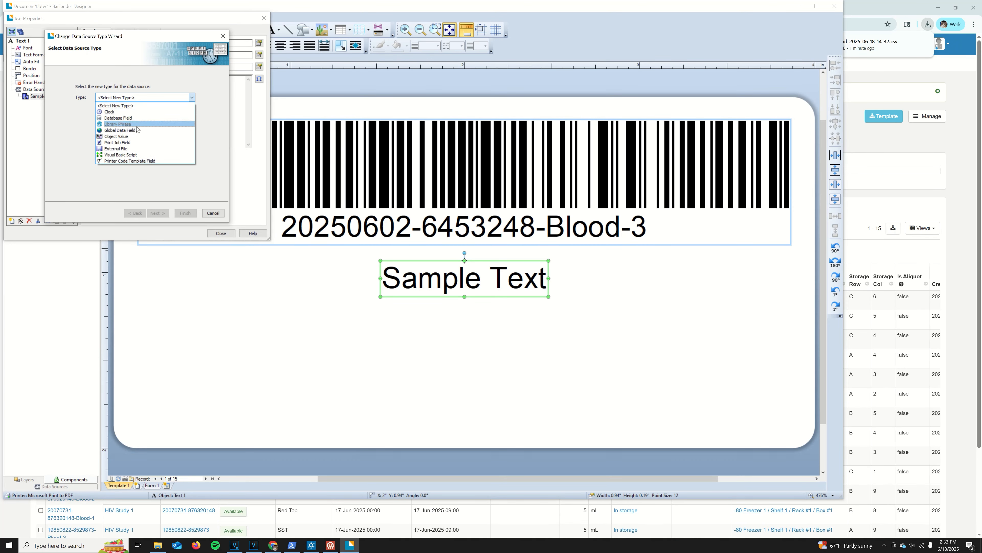
{"action": "left_click", "coordinate": [144, 118]}
{"action": "left_click", "coordinate": [157, 213]}
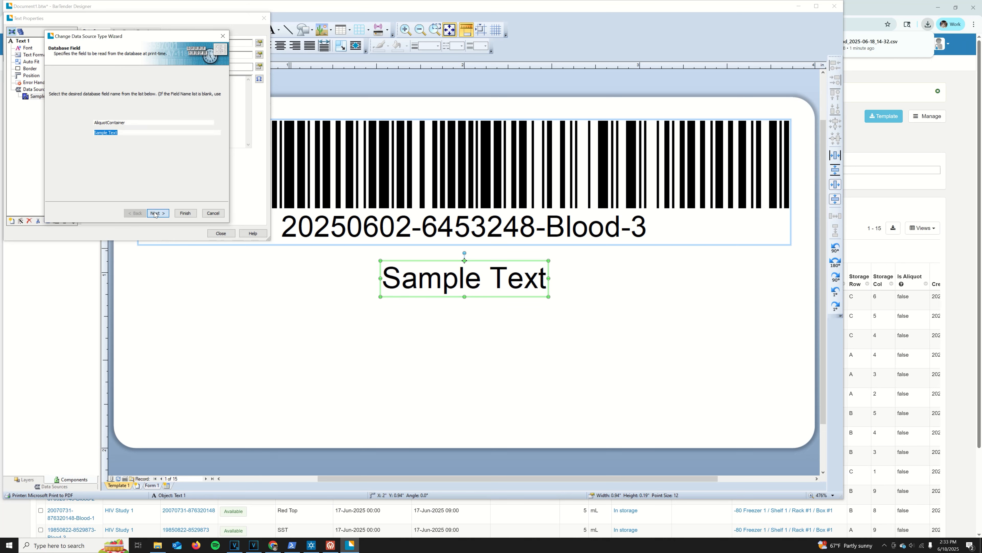
{"action": "left_click", "coordinate": [193, 123]}
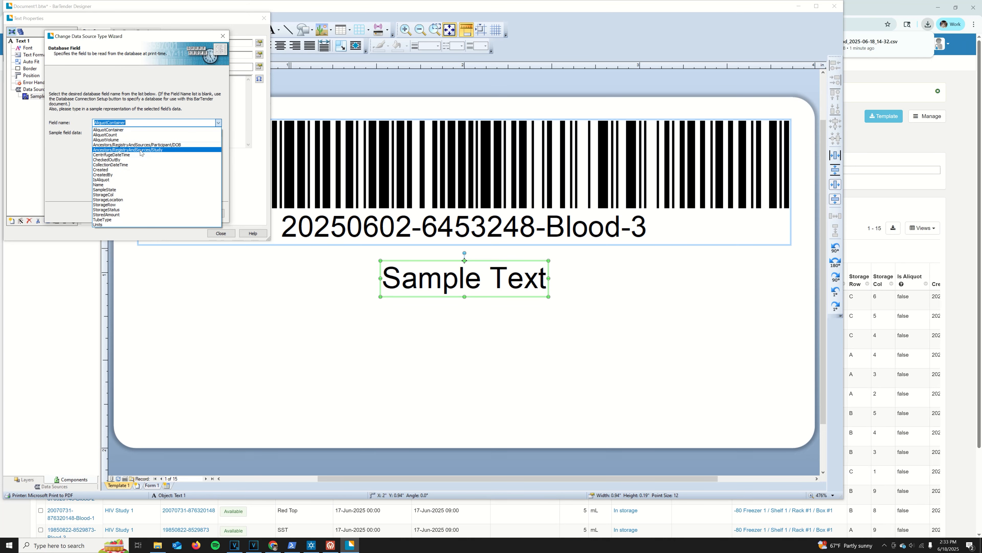
{"action": "left_click", "coordinate": [131, 164]}
{"action": "left_click", "coordinate": [192, 216]}
{"action": "left_click", "coordinate": [221, 233]}
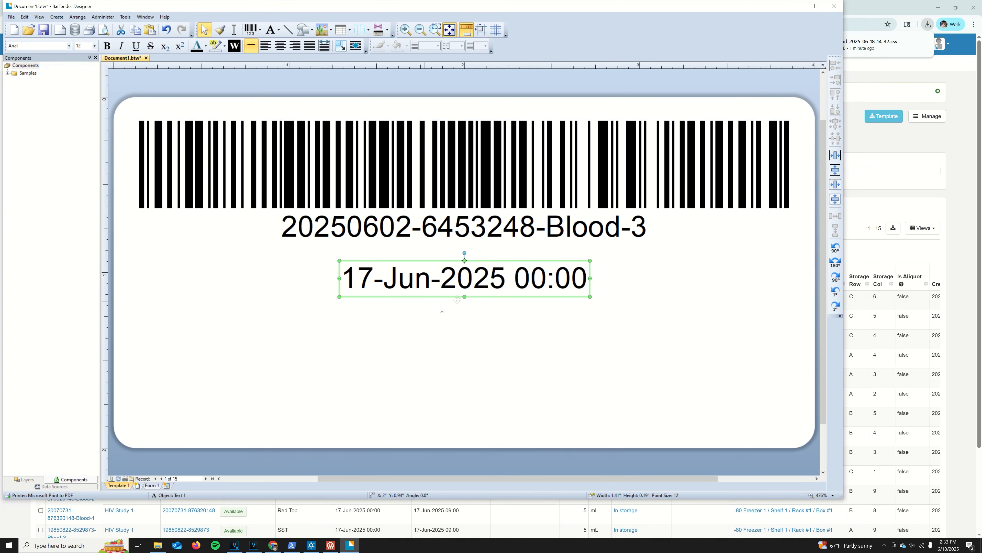
Step: Save the label document as Sample Label.btw in the BarTender Documents folder
{"action": "left_click", "coordinate": [42, 30]}
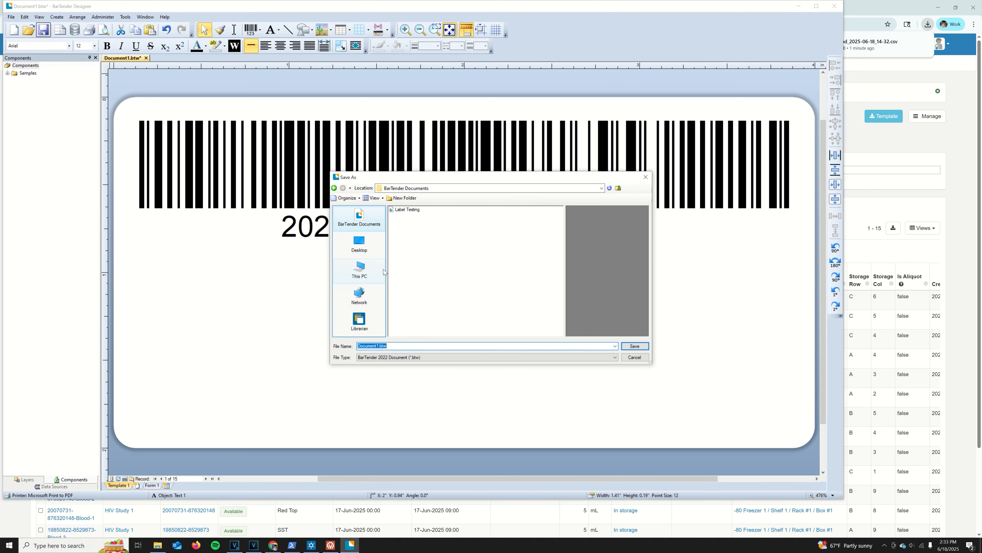
{"action": "type", "text": "lA"}
{"action": "key", "text": "BackSpace"}
{"action": "key", "text": "BackSpace"}
{"action": "left_click", "coordinate": [640, 345]}
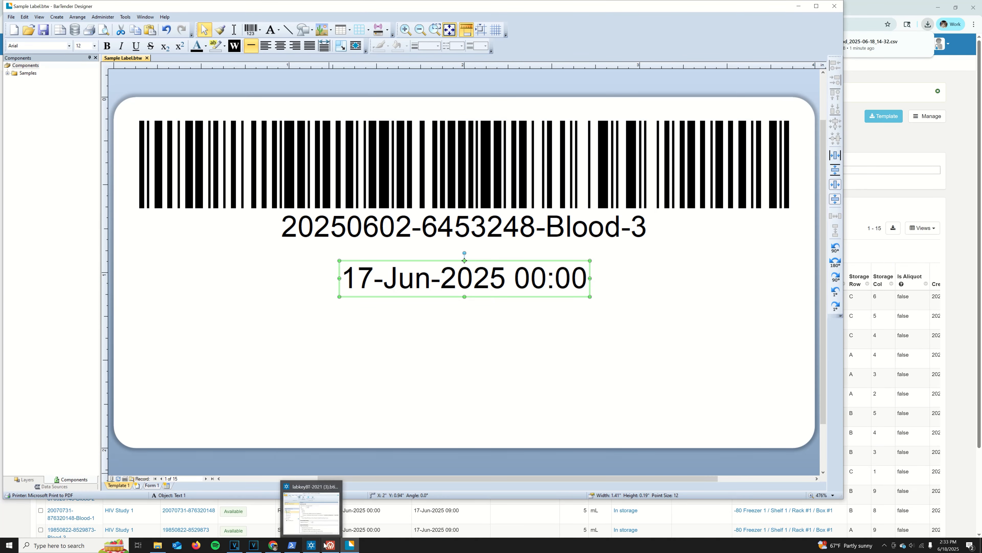
Step: Switch to LabKey Sample Manager and open the BarTender Web Service Configuration section of the Application Settings
{"action": "mouse_move", "coordinate": [327, 546]}
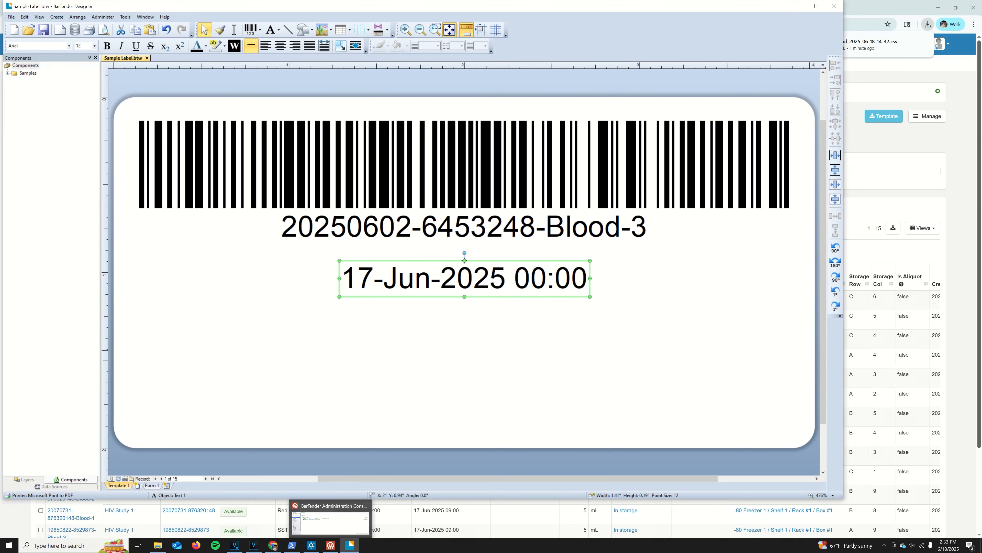
{"action": "left_click", "coordinate": [922, 69]}
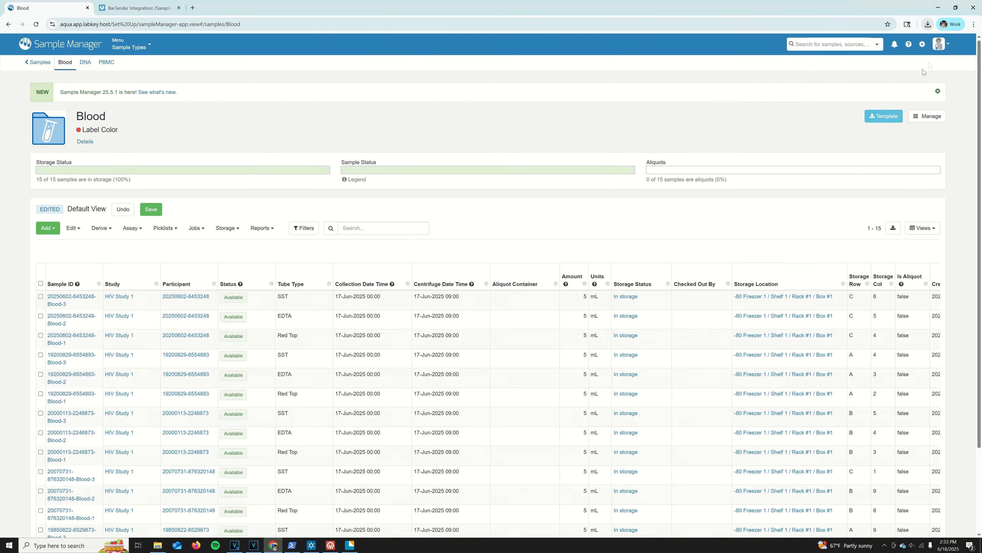
{"action": "left_click", "coordinate": [922, 44]}
{"action": "left_click", "coordinate": [898, 63]}
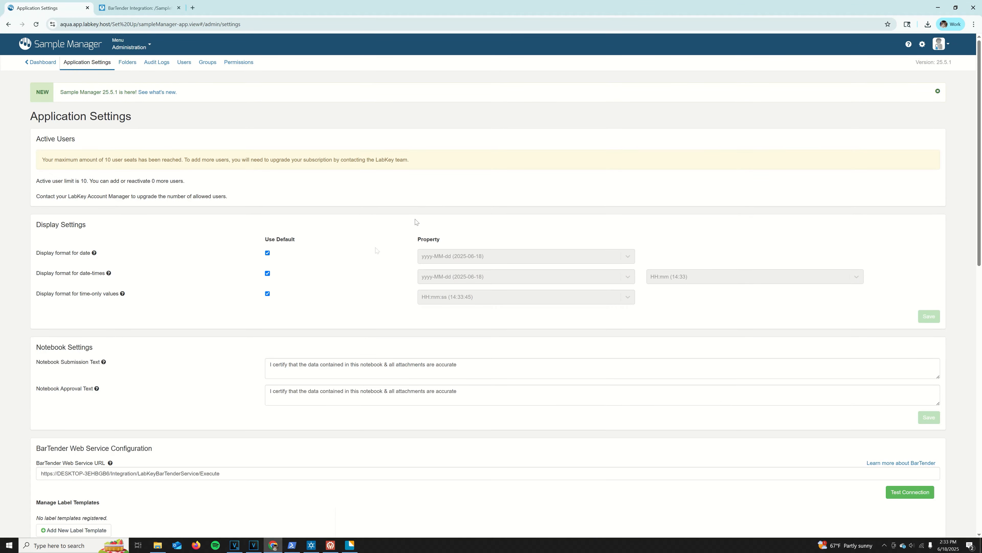
{"action": "scroll", "coordinate": [417, 221], "scroll_direction": "down", "scroll_amount": 15}
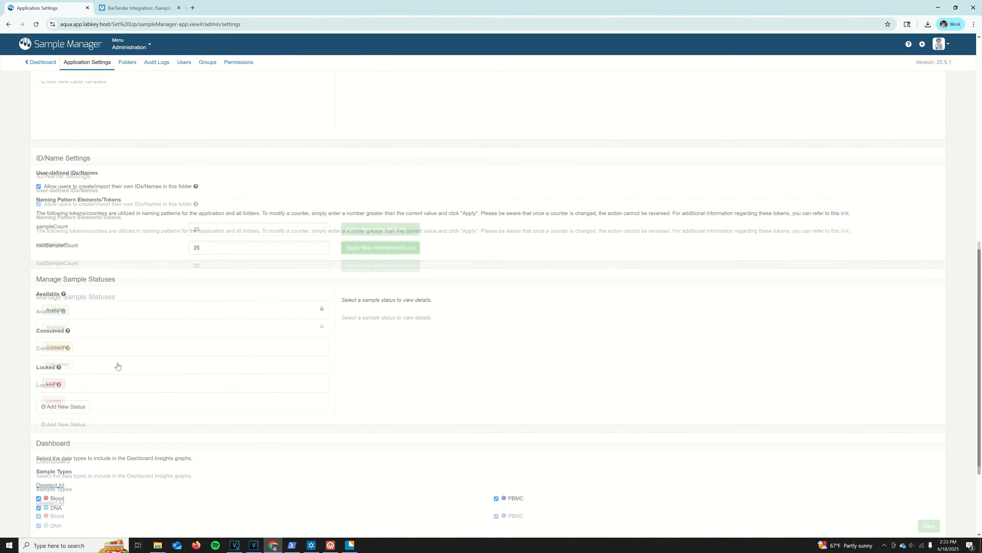
{"action": "scroll", "coordinate": [118, 366], "scroll_direction": "up", "scroll_amount": 5}
Step: Start a new label template in the BarTender configuration and name it Sample Label
{"action": "left_click", "coordinate": [82, 245]}
{"action": "left_click", "coordinate": [618, 227]}
{"action": "type", "text": "Sample Label"}
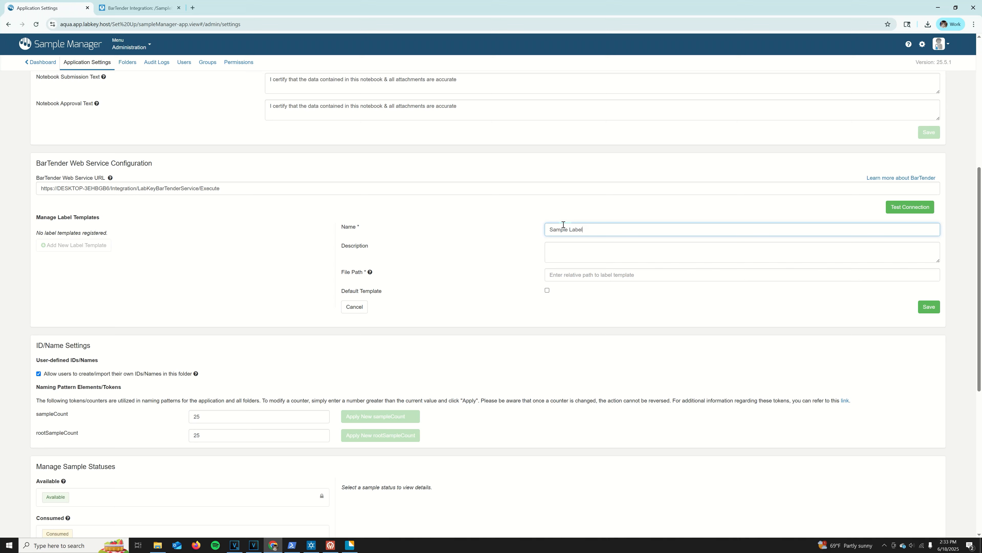
{"action": "left_click", "coordinate": [562, 275]}
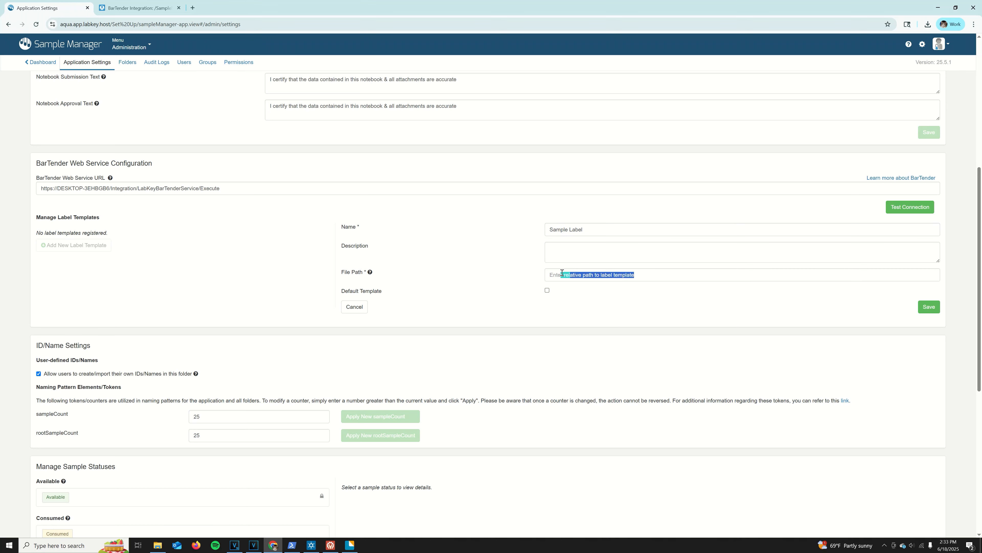
{"action": "left_click", "coordinate": [513, 277]}
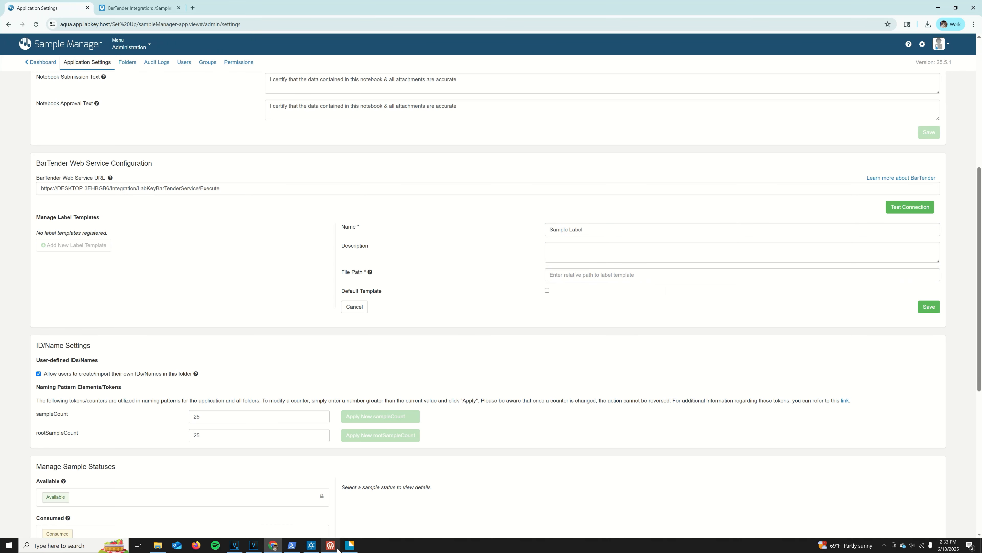
Step: Copy the full path of the BarTender Documents folder from the file locations in BarTender Administration Console and return to Sample Manager
{"action": "mouse_move", "coordinate": [334, 548]}
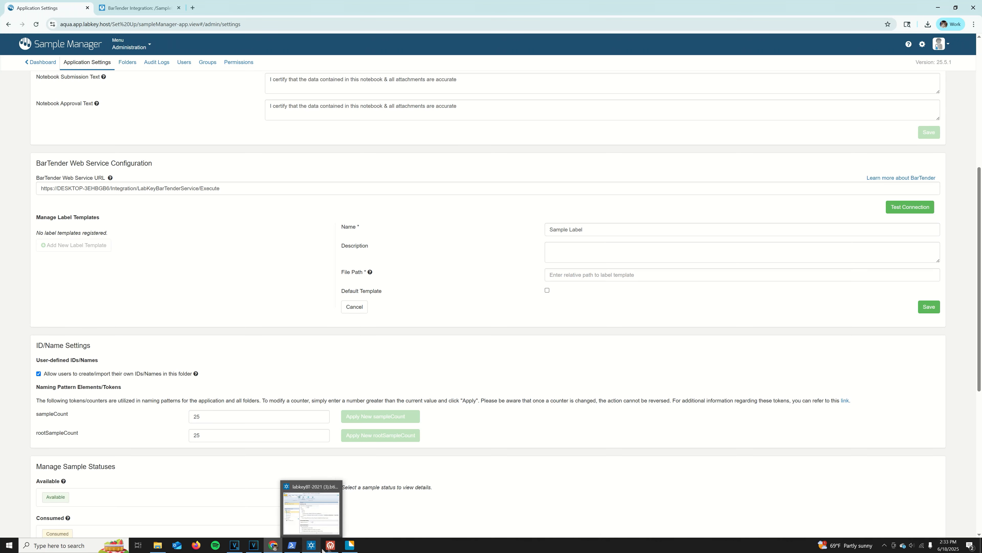
{"action": "left_click", "coordinate": [323, 548]}
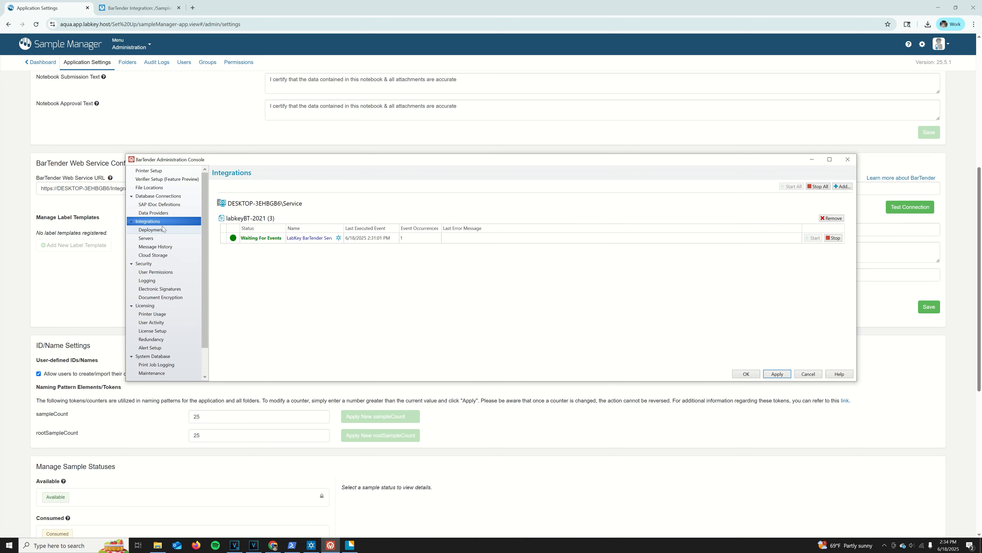
{"action": "left_click", "coordinate": [150, 187]}
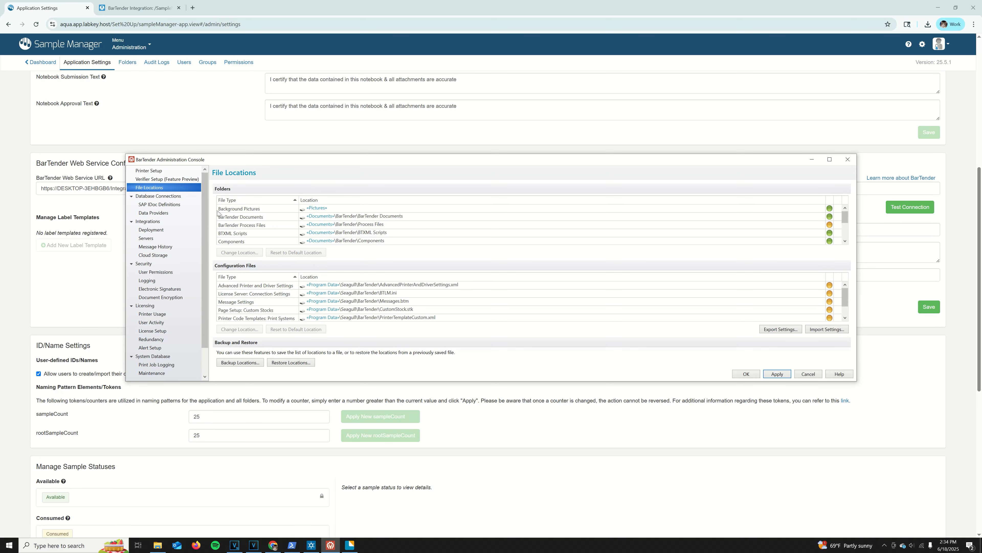
{"action": "double_click", "coordinate": [410, 219]}
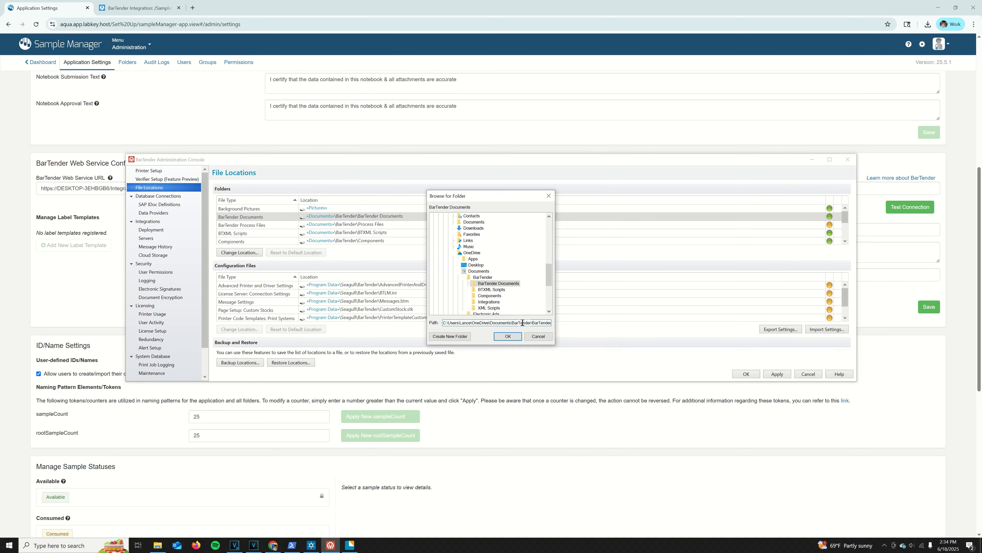
{"action": "left_click_drag", "start_coordinate": [445, 323], "coordinate": [626, 327]}
{"action": "key", "text": "ctrl+c"}
{"action": "left_click", "coordinate": [898, 362]}
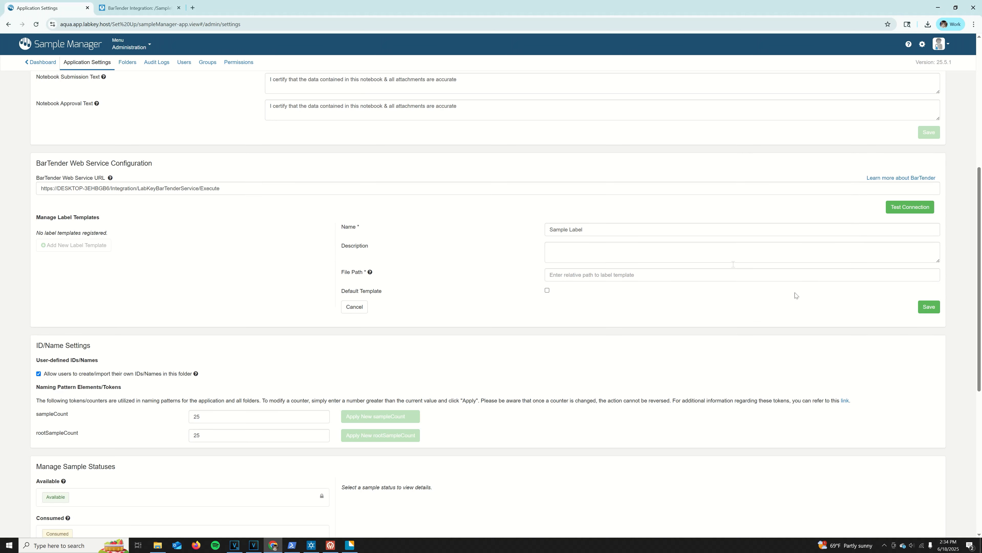
Step: Set the template's file path to the copied folder plus Sample Label.BTW, make it the default template and save it
{"action": "left_click", "coordinate": [603, 275]}
{"action": "key", "text": "ctrl+v"}
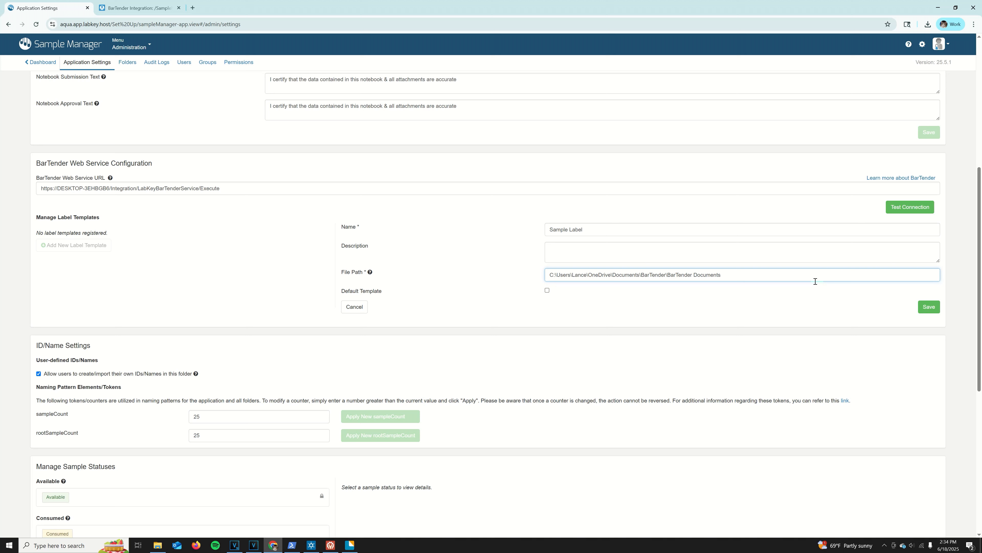
{"action": "type", "text": "/"}
{"action": "left_click", "coordinate": [547, 290]}
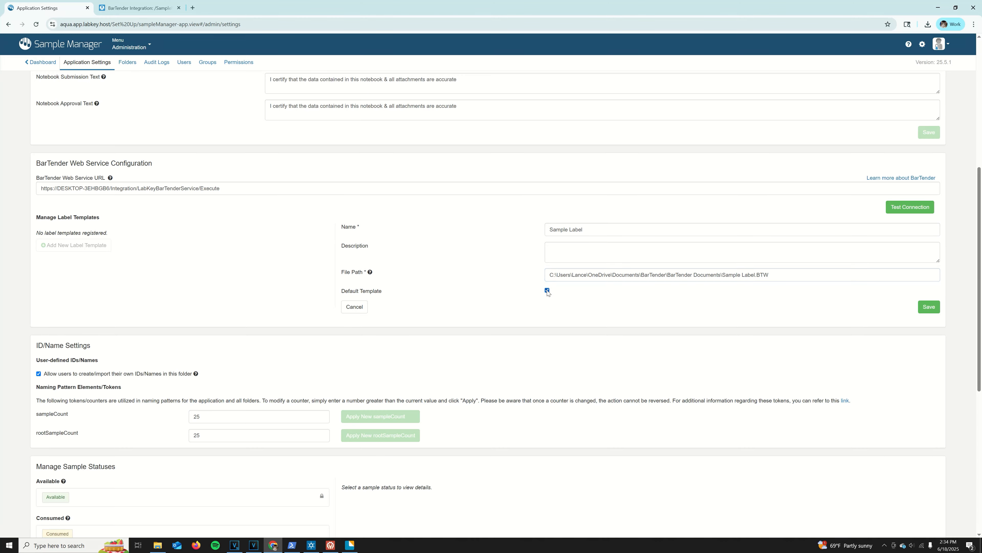
{"action": "left_click", "coordinate": [346, 546]}
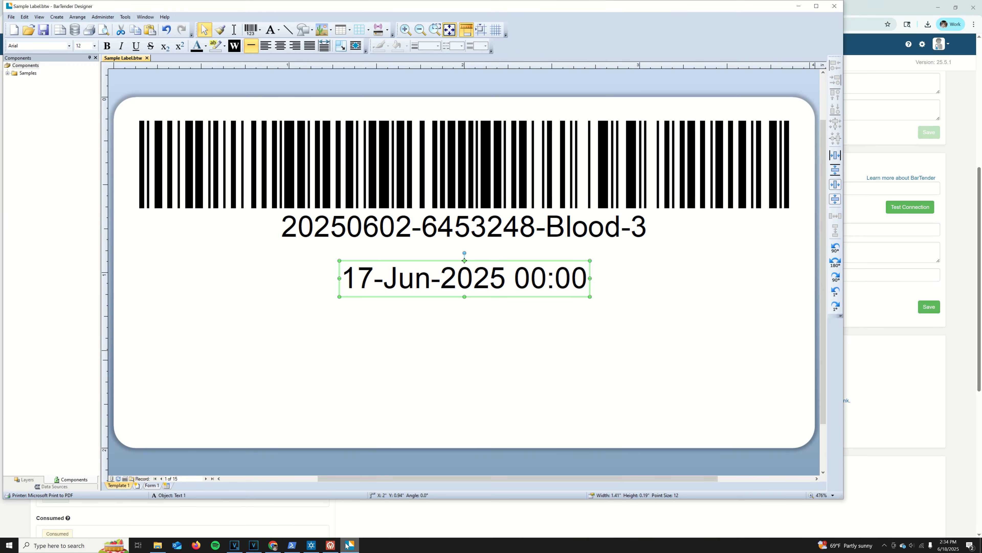
{"action": "left_click", "coordinate": [347, 546]}
{"action": "left_click", "coordinate": [923, 307]}
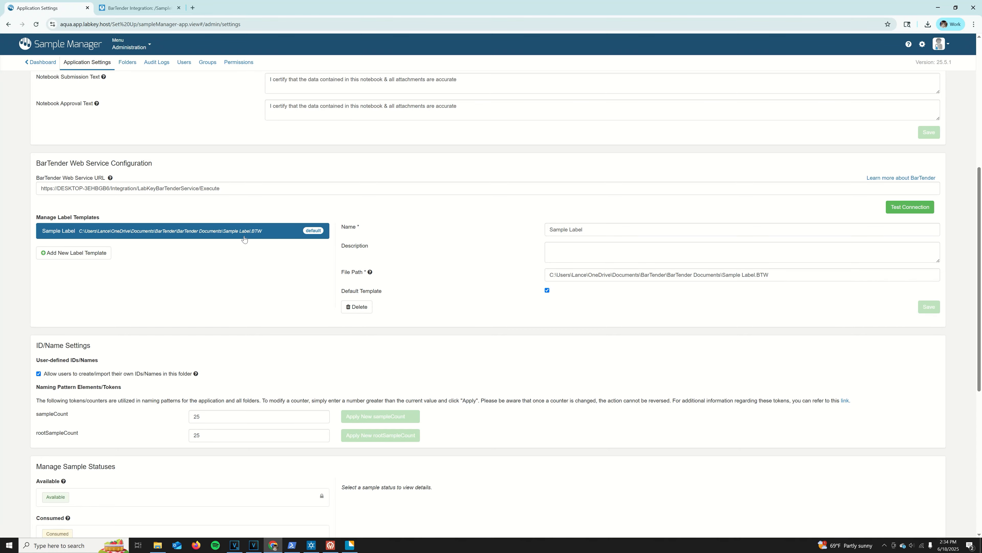
Step: Open the Blood sample type, reload the page and check the grid's export options for BarTender label printing
{"action": "left_click", "coordinate": [141, 48]}
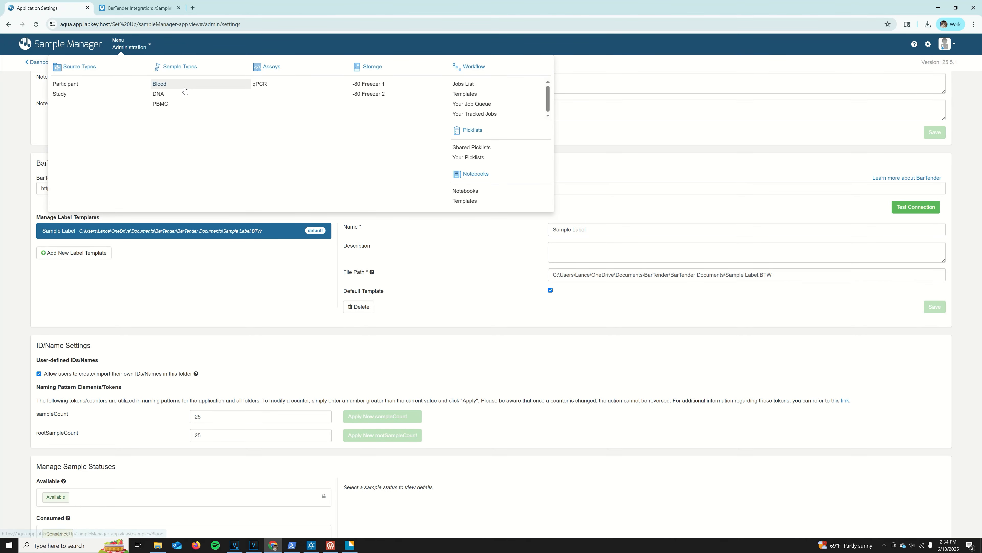
{"action": "left_click", "coordinate": [159, 84]}
{"action": "left_click", "coordinate": [893, 228]}
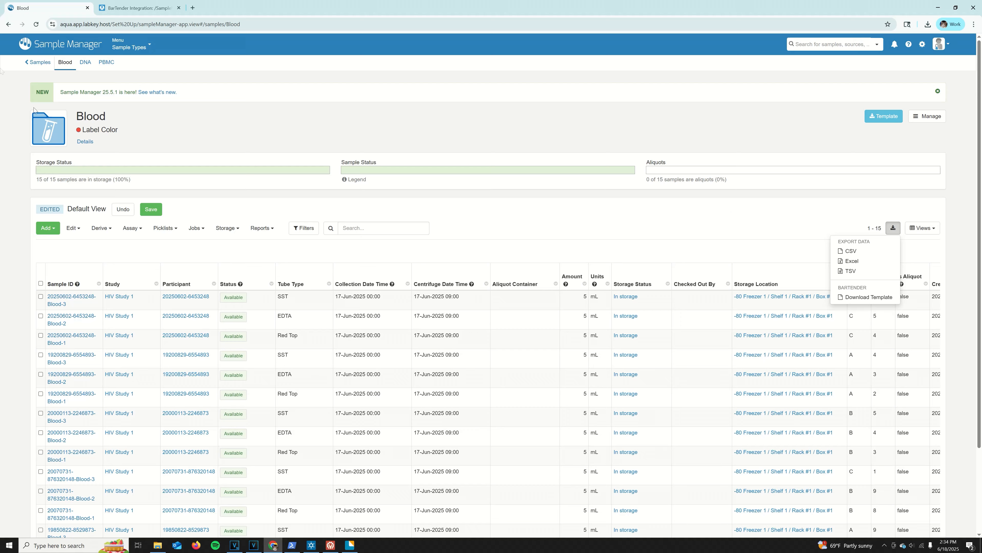
{"action": "left_click", "coordinate": [36, 24]}
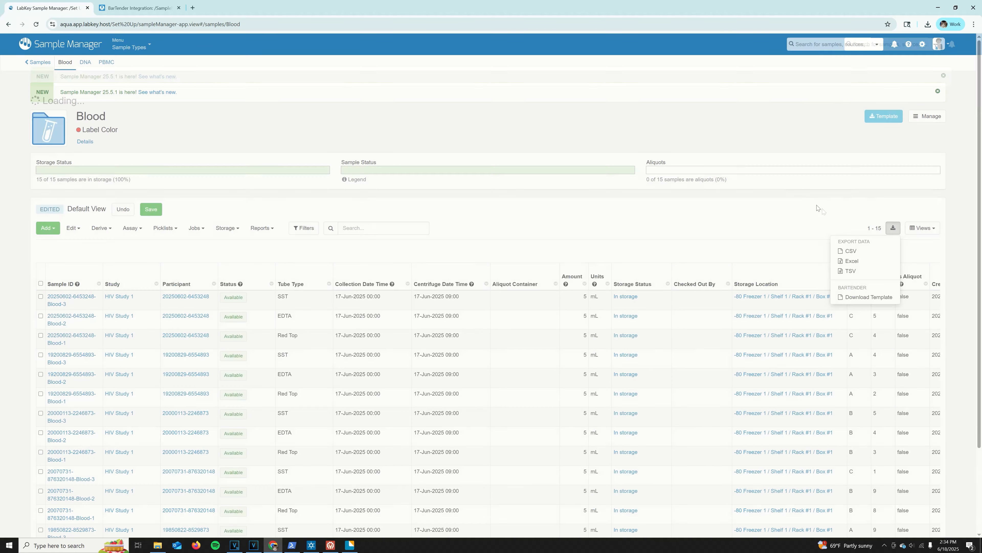
{"action": "left_click", "coordinate": [893, 229]}
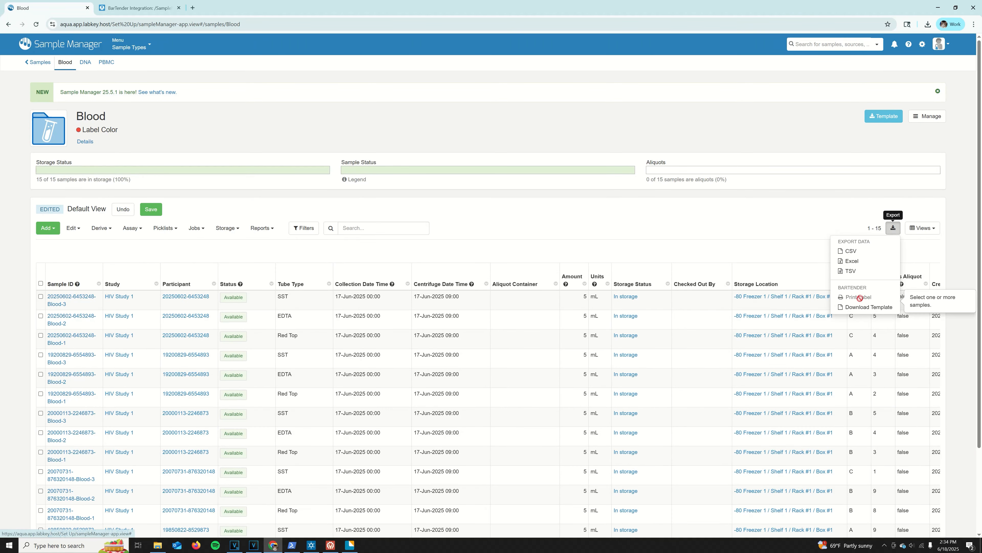
{"action": "left_click", "coordinate": [728, 222]}
Step: Print the BarTender label for the first Blood sample in the grid, saving the output as the PDF Sample Label in Documents
{"action": "left_click", "coordinate": [41, 296]}
{"action": "left_click", "coordinate": [893, 228]}
{"action": "left_click", "coordinate": [858, 299]}
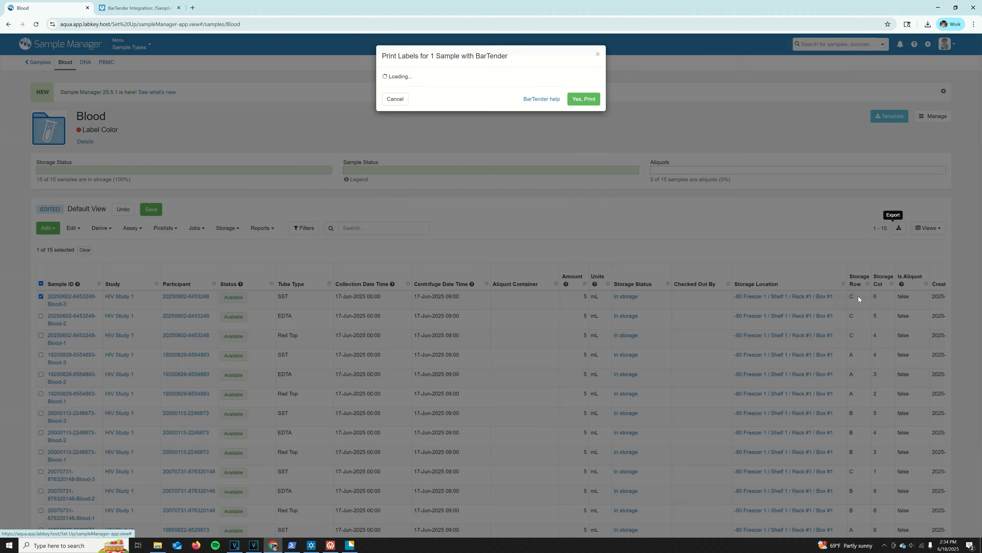
{"action": "left_click", "coordinate": [583, 195]}
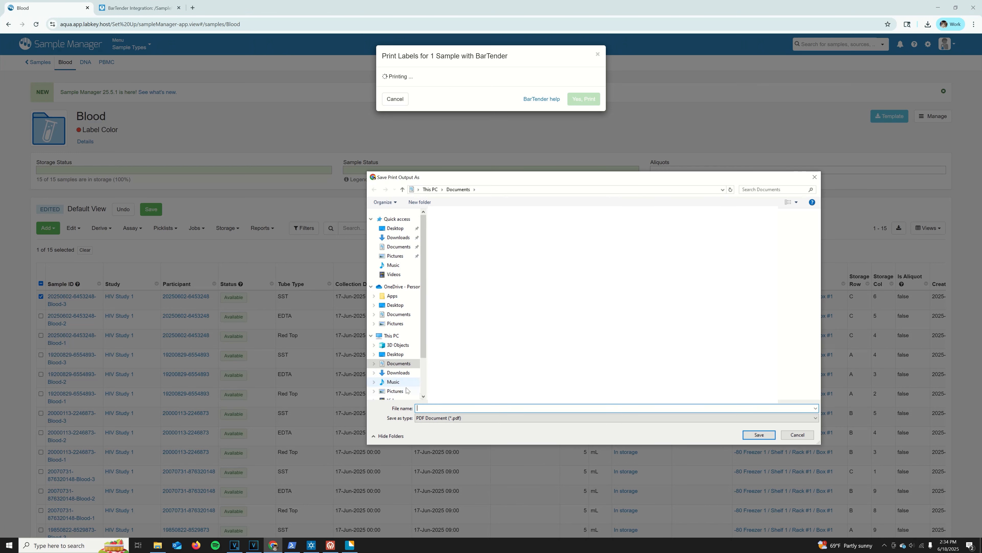
{"action": "type", "text": "Sample Label"}
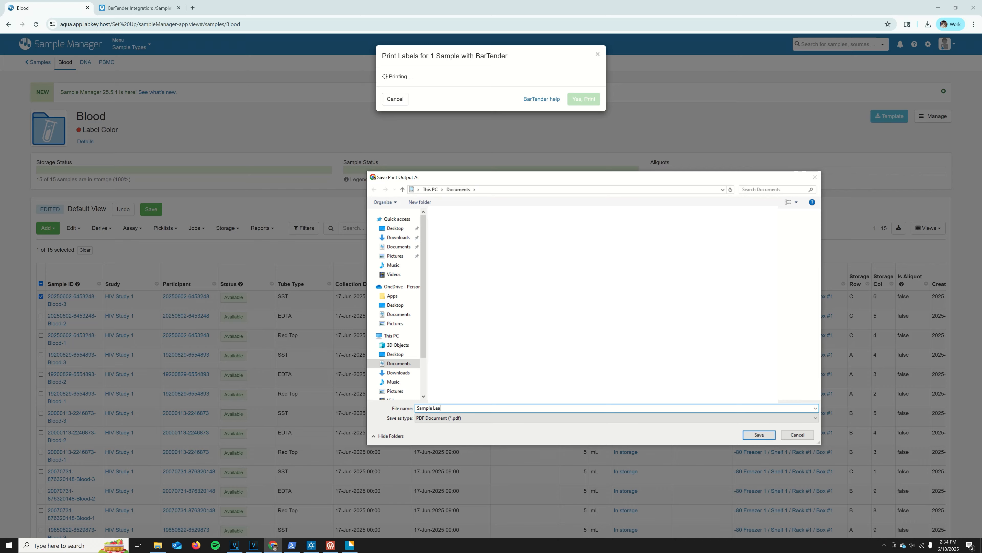
{"action": "left_click", "coordinate": [759, 434]}
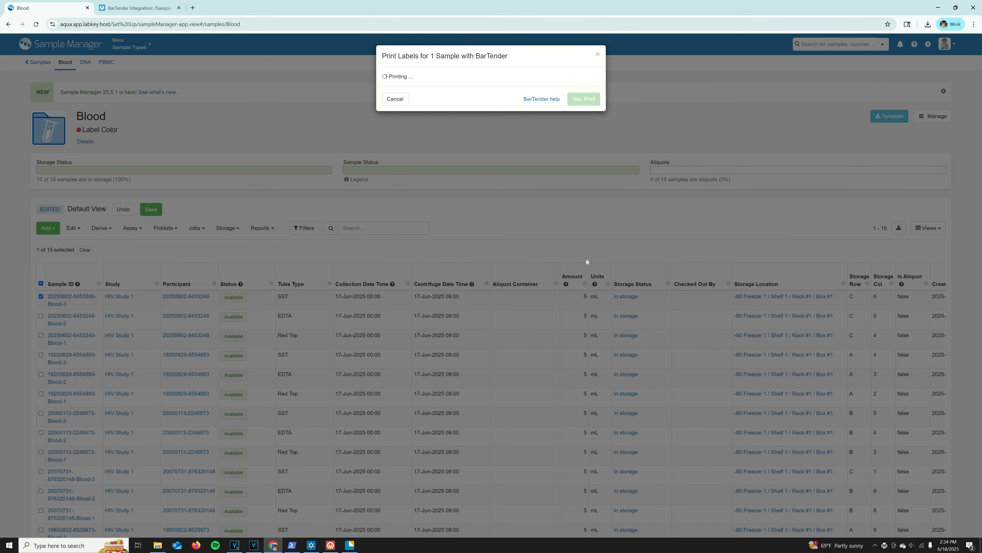